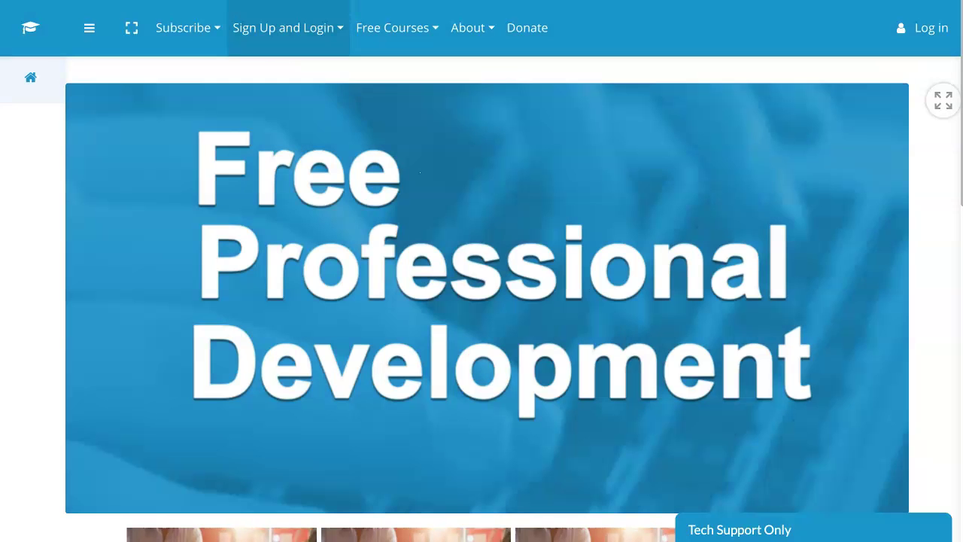
Show the Sign Up and Login menu on the Moodle site home page
click(288, 28)
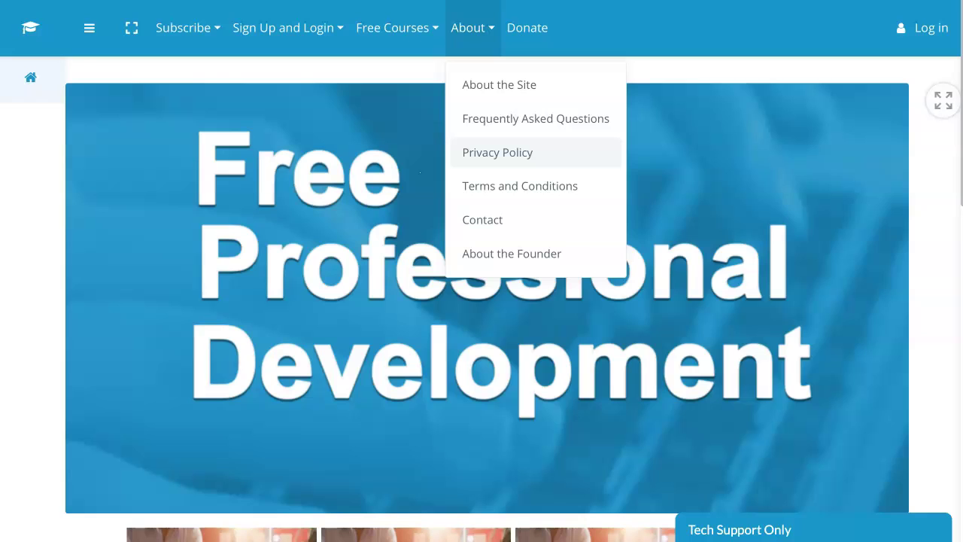
Open the site's Privacy Policy page and scroll through it
click(497, 151)
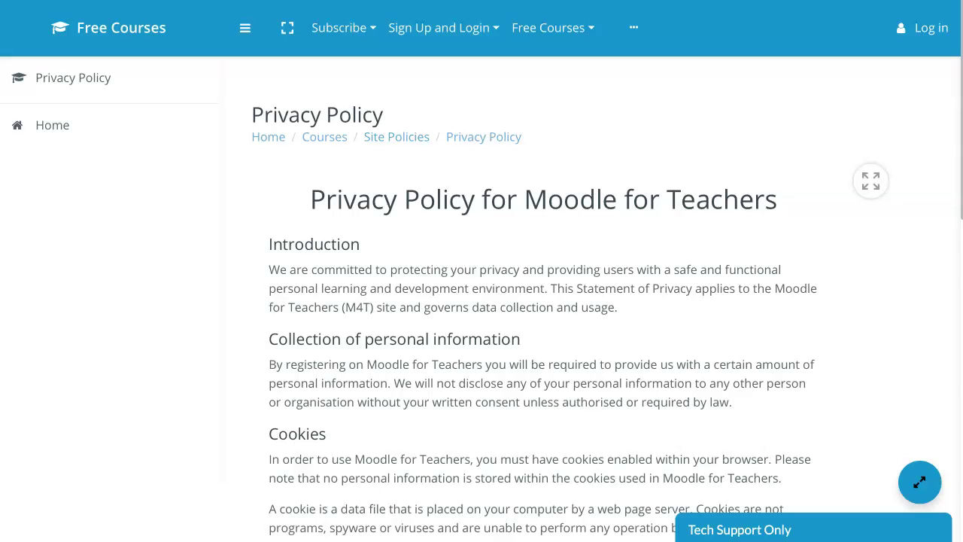
scroll(541, 301, down, 1)
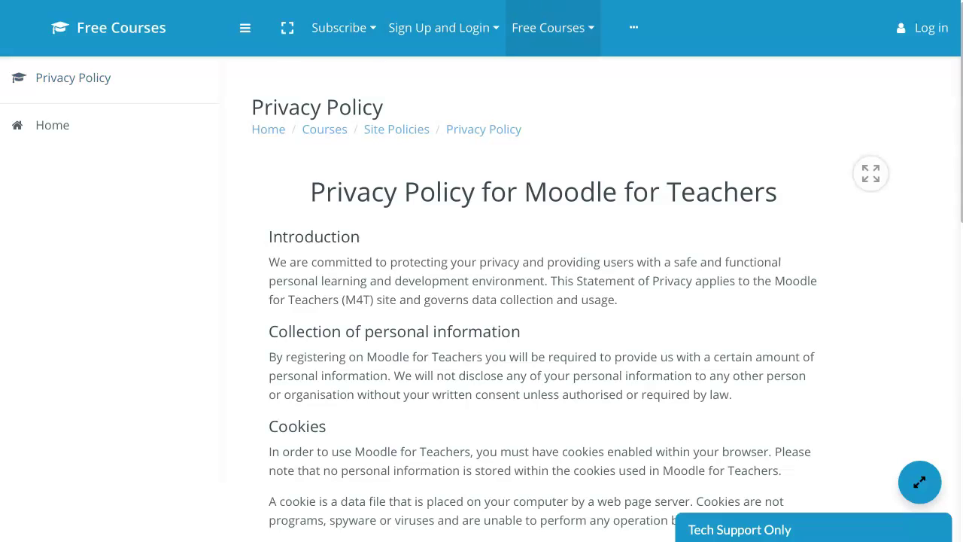
click(553, 27)
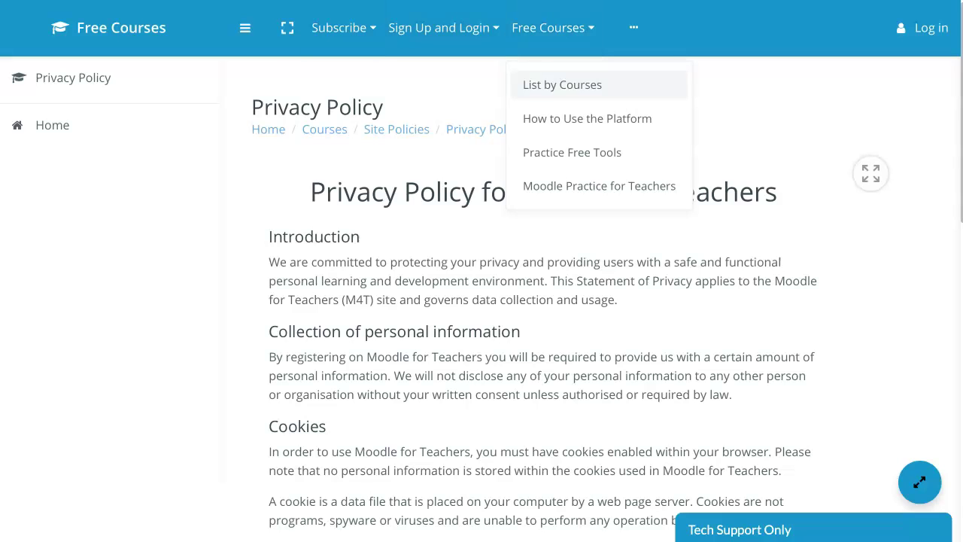
scroll(543, 301, up, 1)
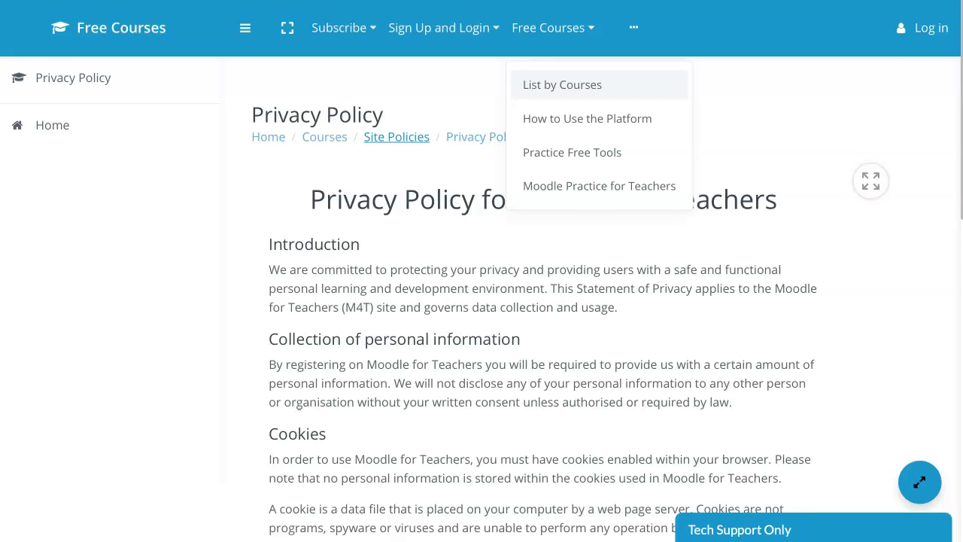
Go to Site Policies and read through the Terms and Conditions page
click(397, 136)
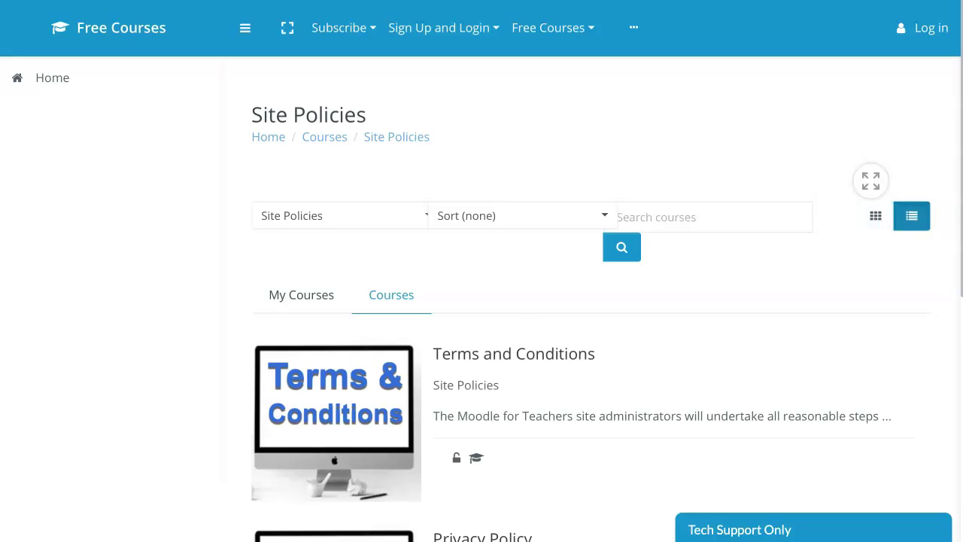
scroll(513, 340, down, 1)
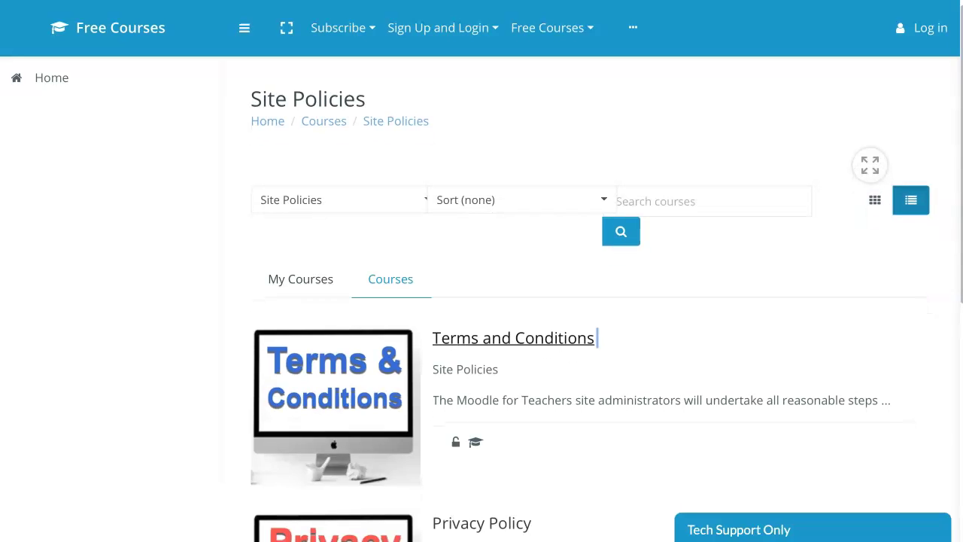
click(591, 339)
scroll(601, 310, down, 2)
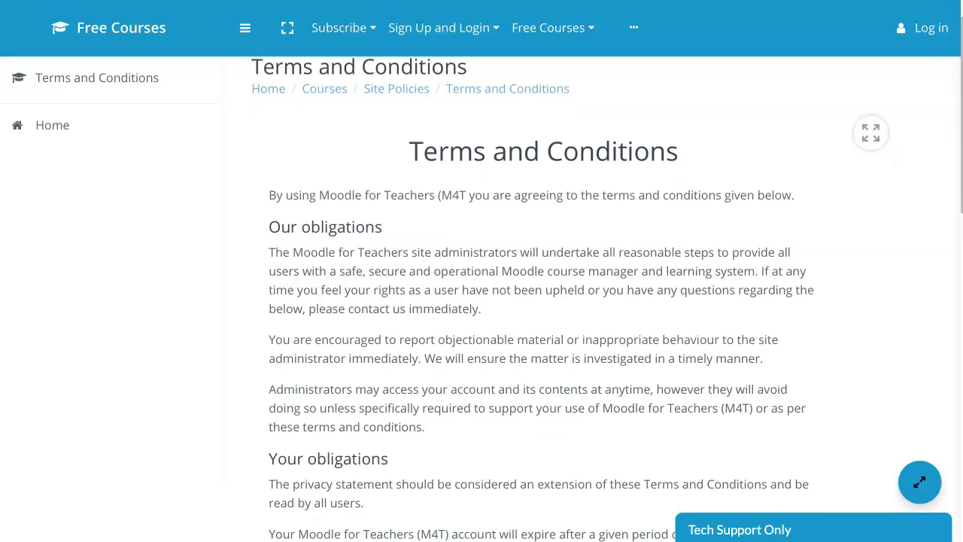
scroll(541, 301, down, 5)
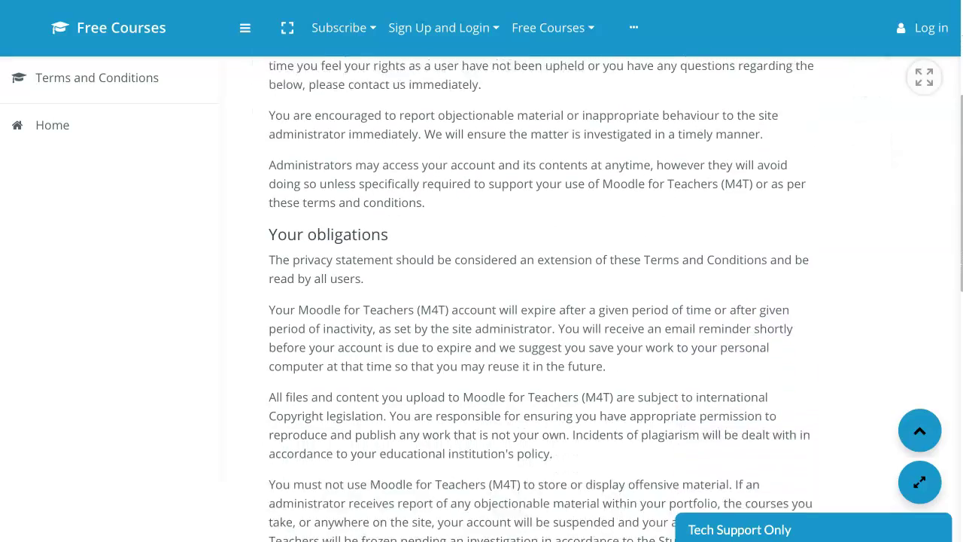
scroll(542, 301, down, 1)
scroll(542, 301, up, 5)
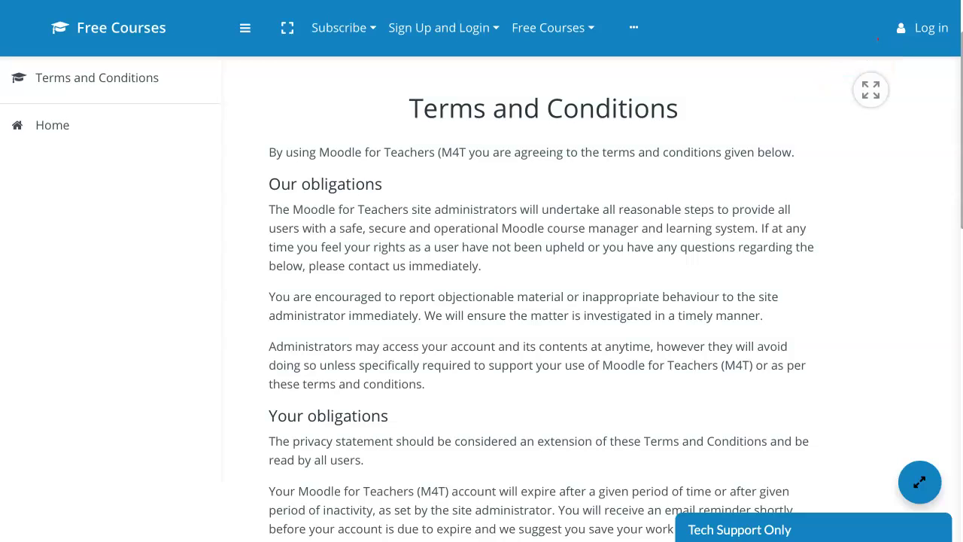
Log in to the site with the admin Google account
click(922, 28)
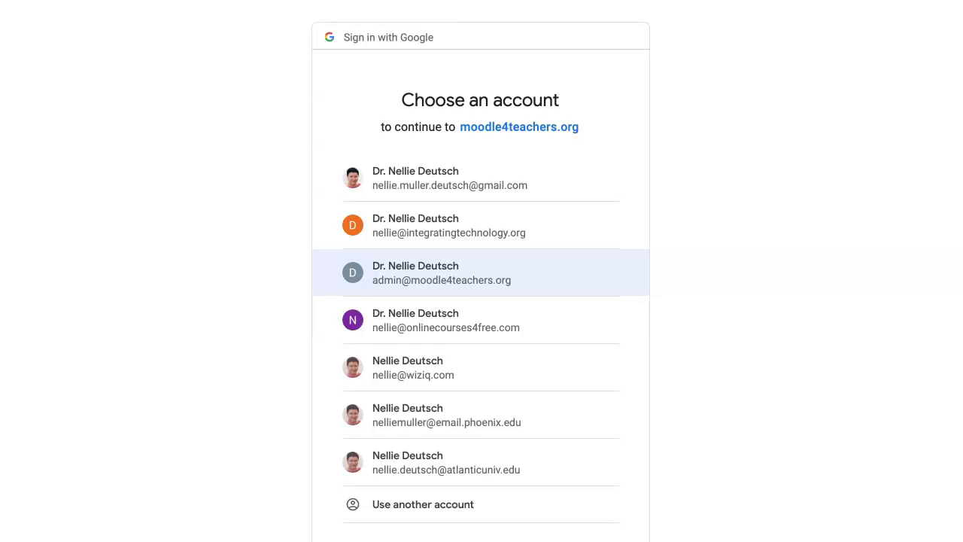
click(480, 272)
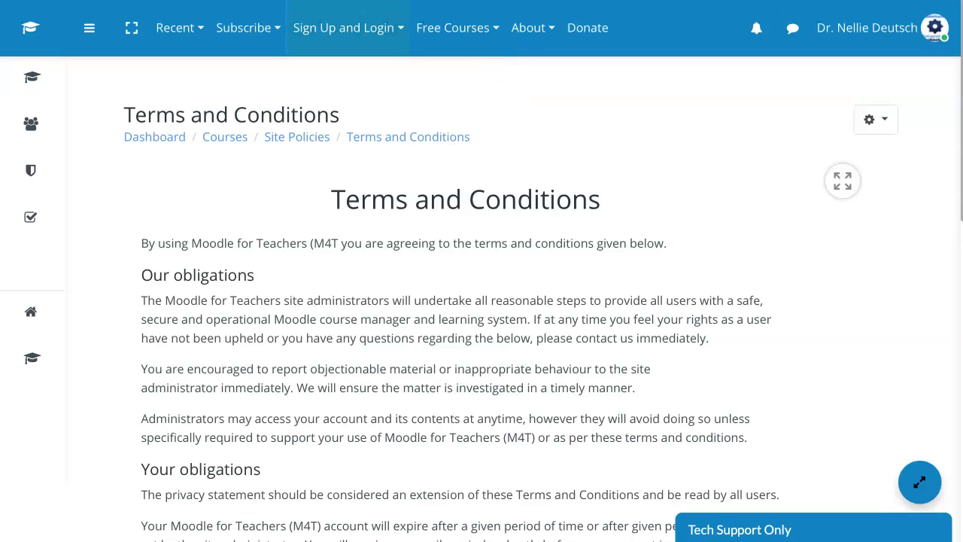
Open the Google Meet course from Free Courses > Practice Free Tools
click(456, 27)
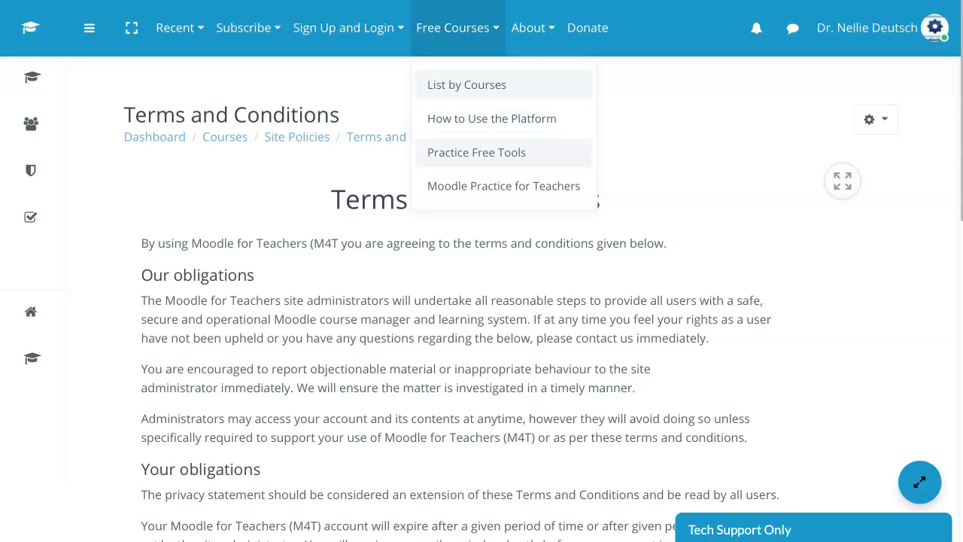
click(476, 151)
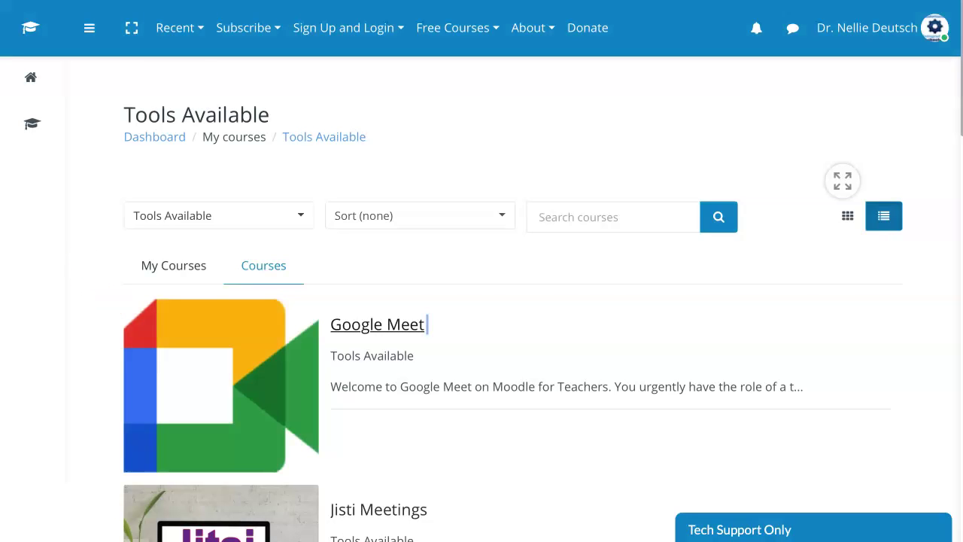
click(427, 324)
scroll(482, 301, down, 6)
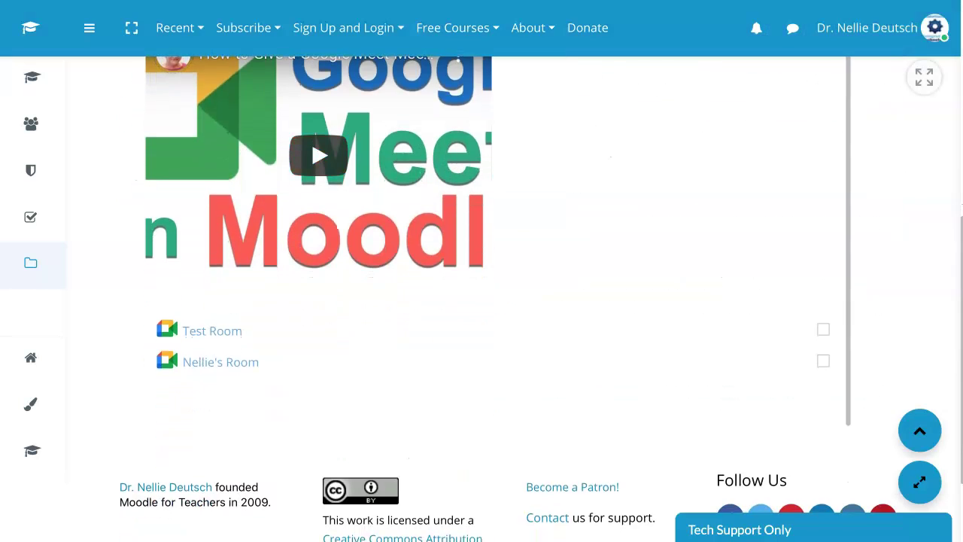
scroll(482, 301, up, 5)
scroll(481, 301, up, 2)
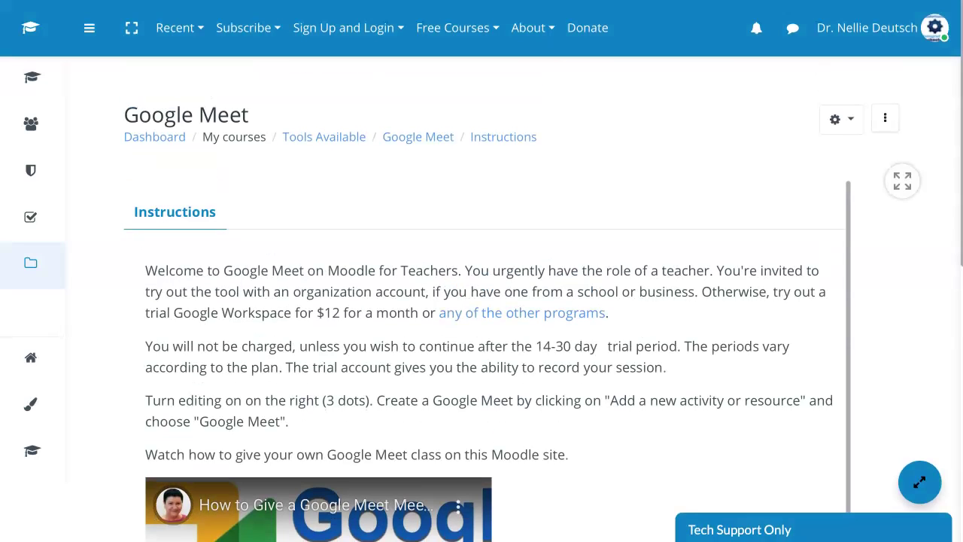
Turn editing on for the Google Meet course and scroll down to its rooms
click(884, 118)
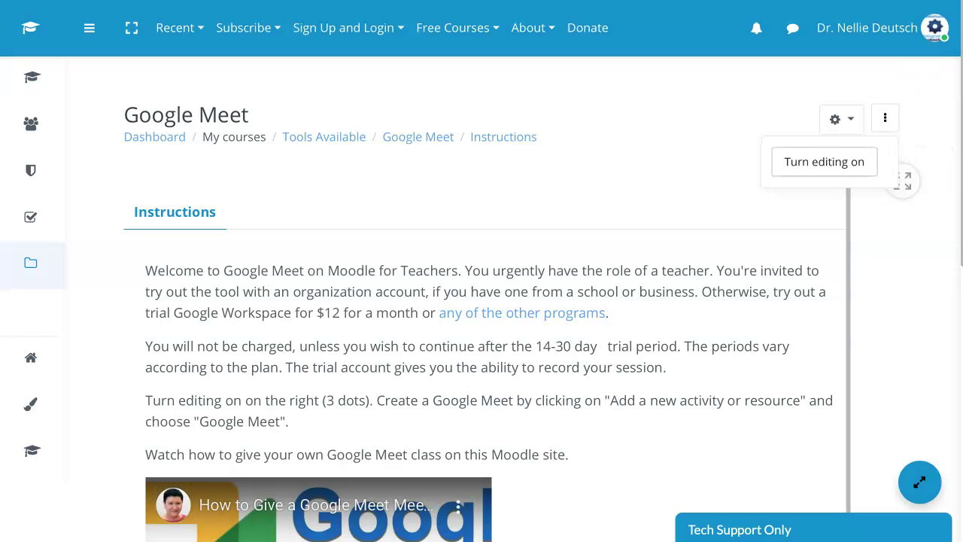
click(825, 162)
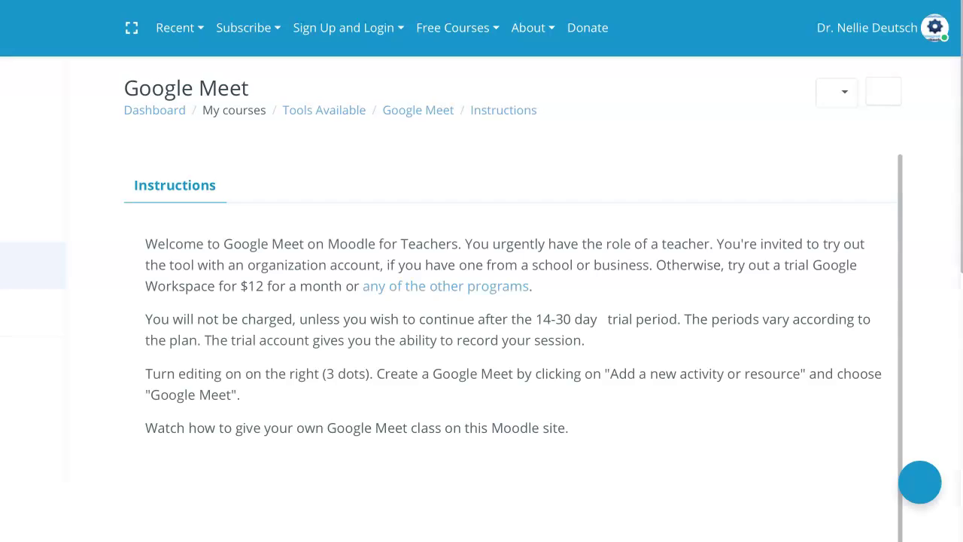
scroll(482, 301, down, 8)
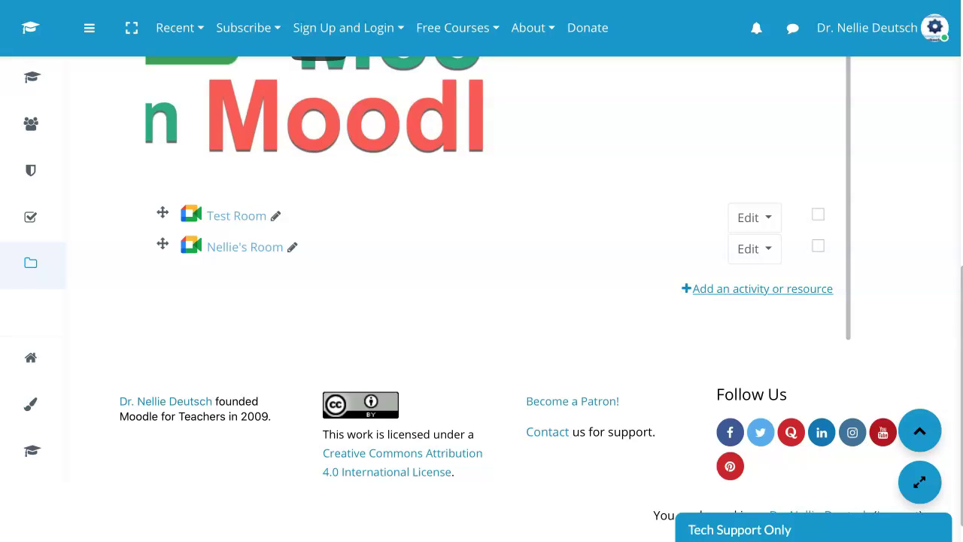
Add a new Google Meet™ for Moodle activity from the activity chooser
click(762, 288)
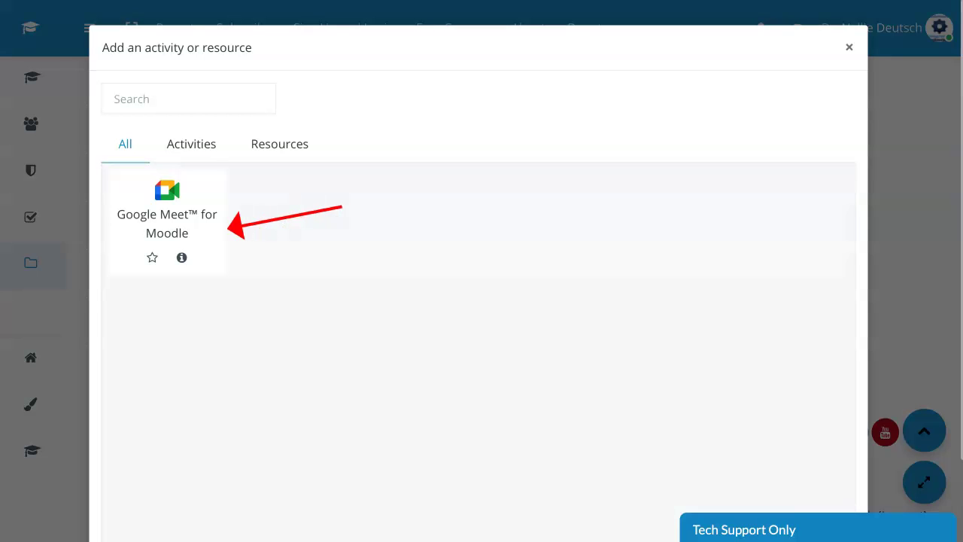
click(167, 208)
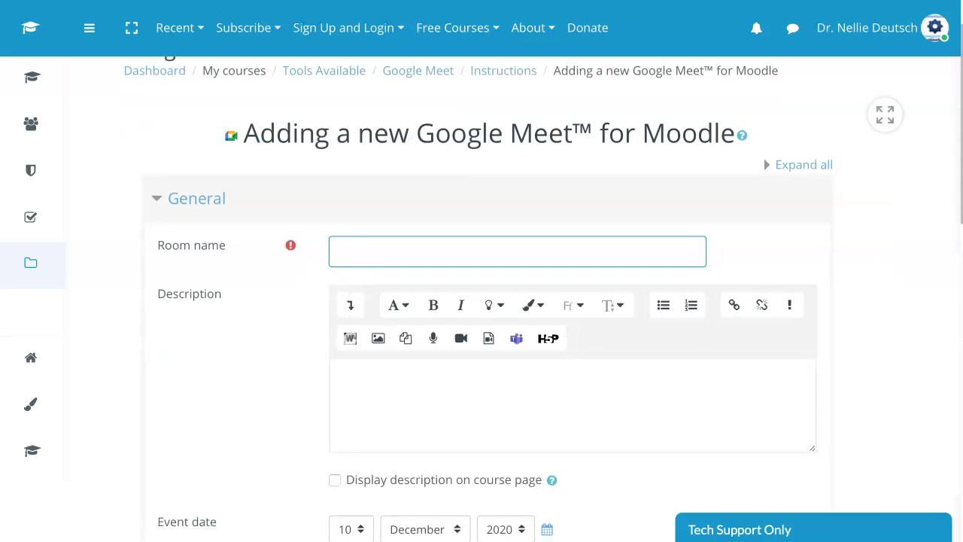
Name the room 'M4T Admin' and scroll down to the Event date field
text(M4T)
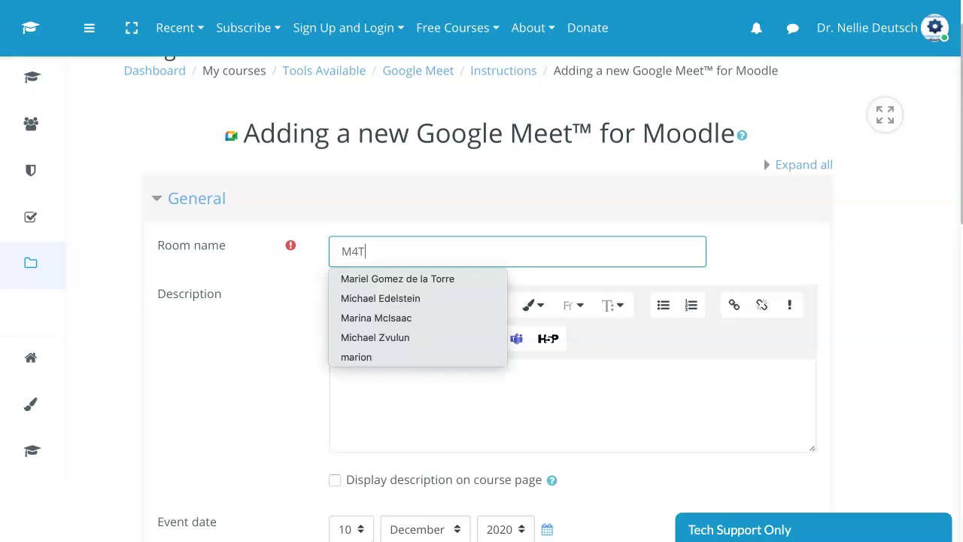
text( Admin)
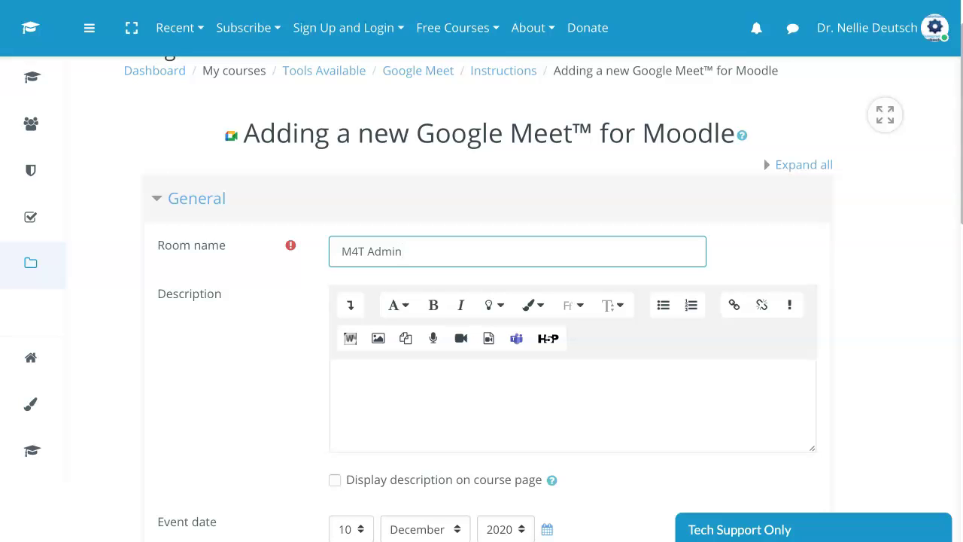
scroll(515, 301, down, 1)
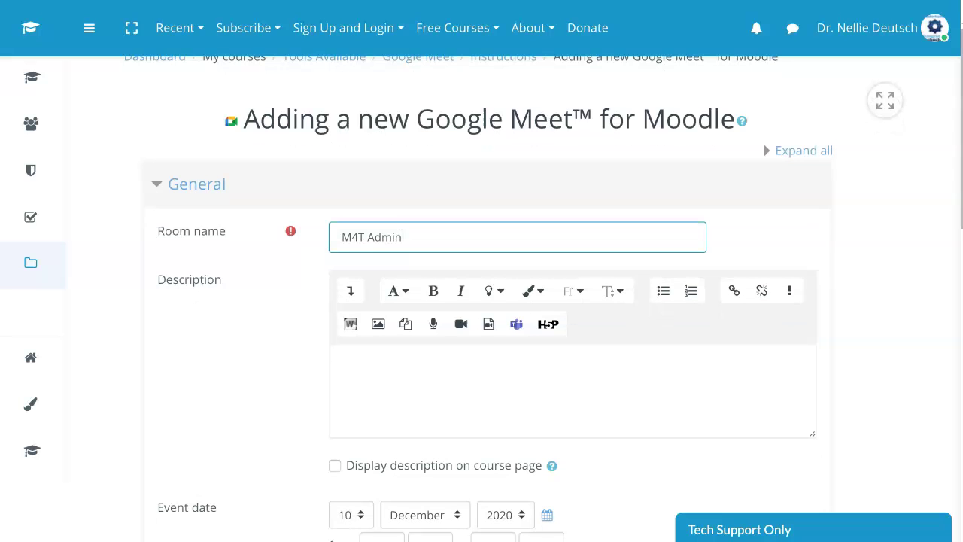
scroll(514, 300, down, 2)
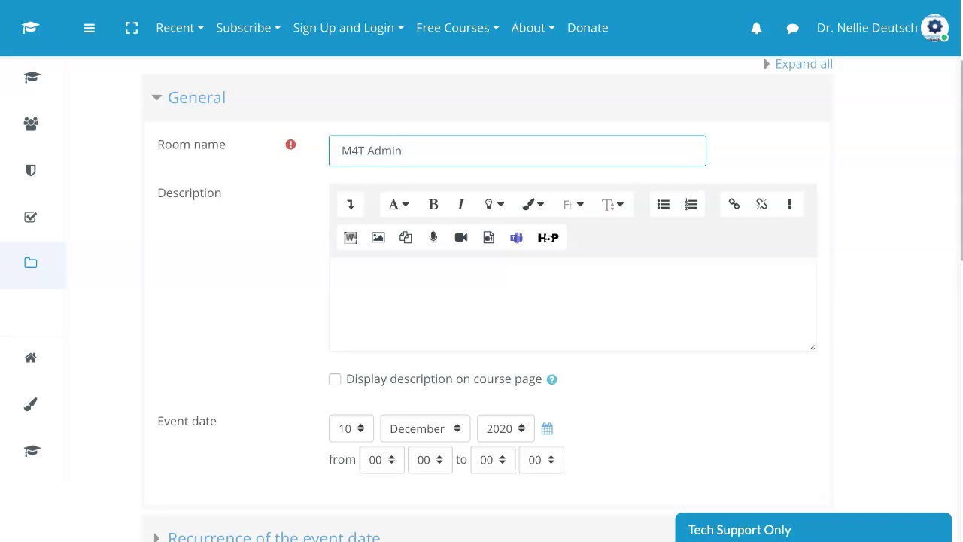
scroll(515, 301, down, 1)
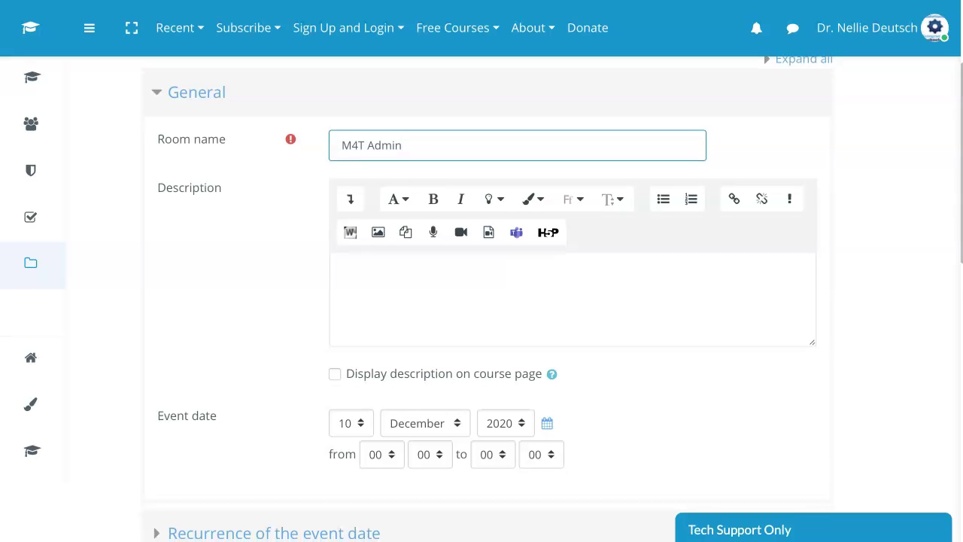
scroll(514, 301, down, 4)
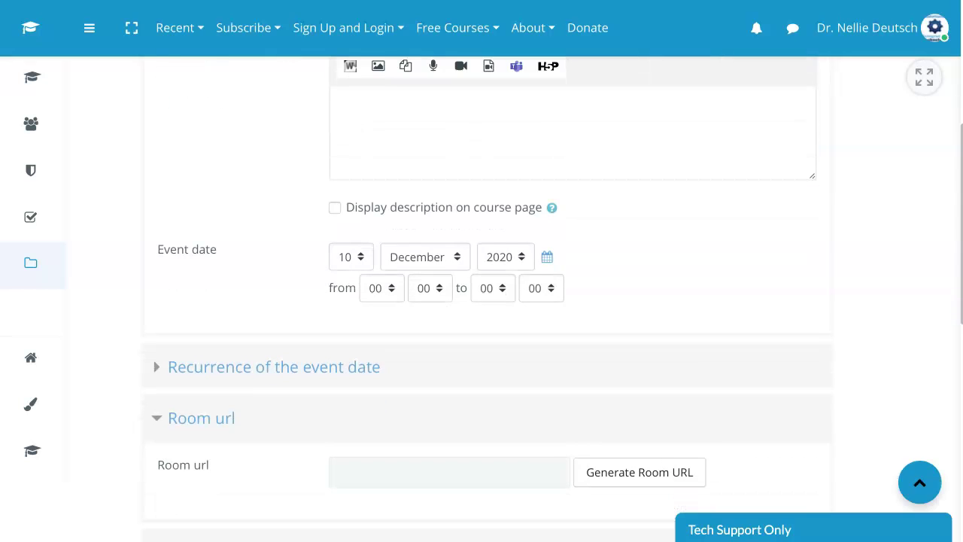
scroll(515, 301, down, 3)
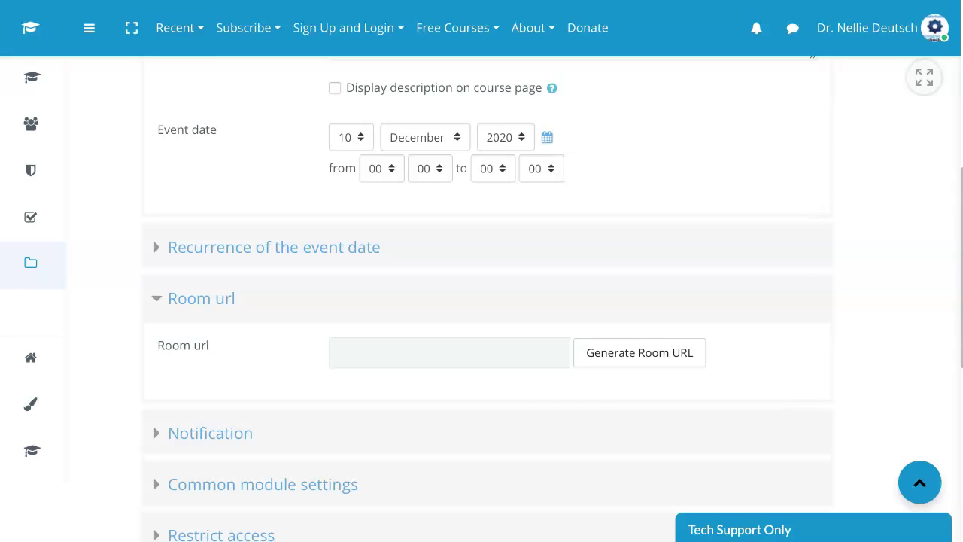
scroll(515, 301, up, 1)
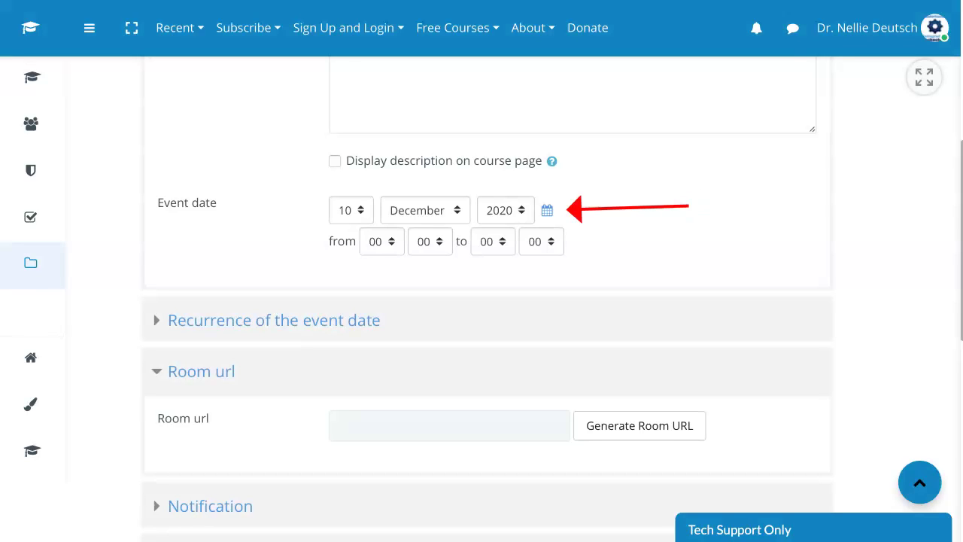
Open the event date calendar, leaving the date at 10 December 2020
click(560, 210)
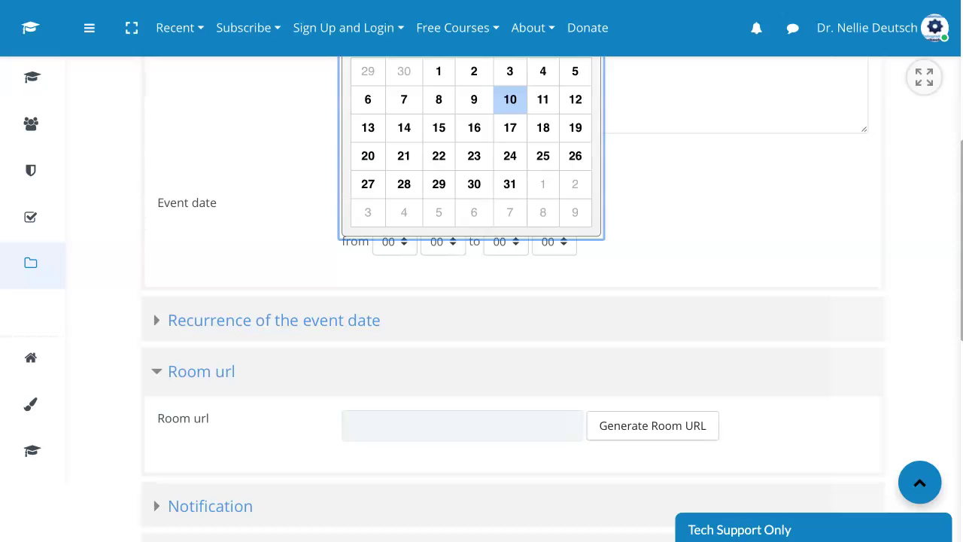
scroll(509, 135, up, 3)
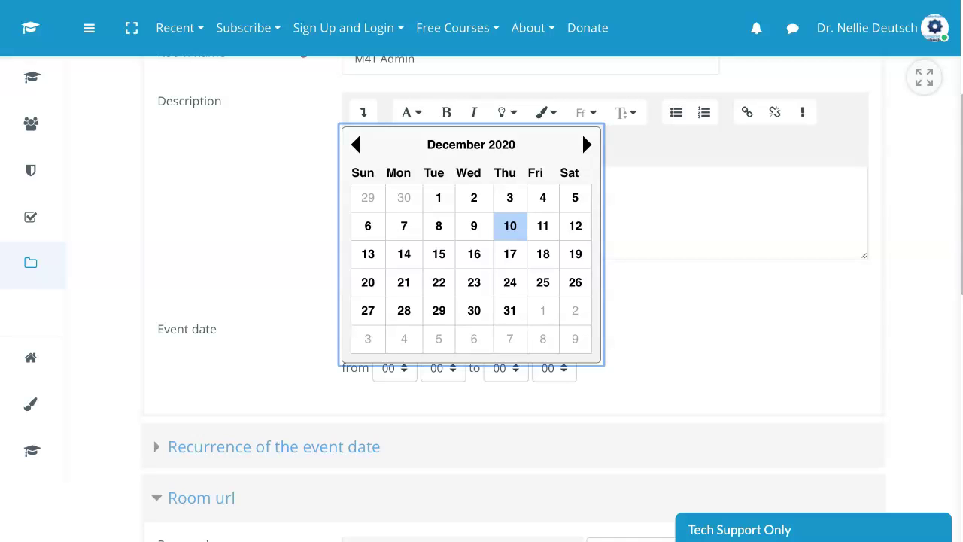
scroll(581, 221, up, 2)
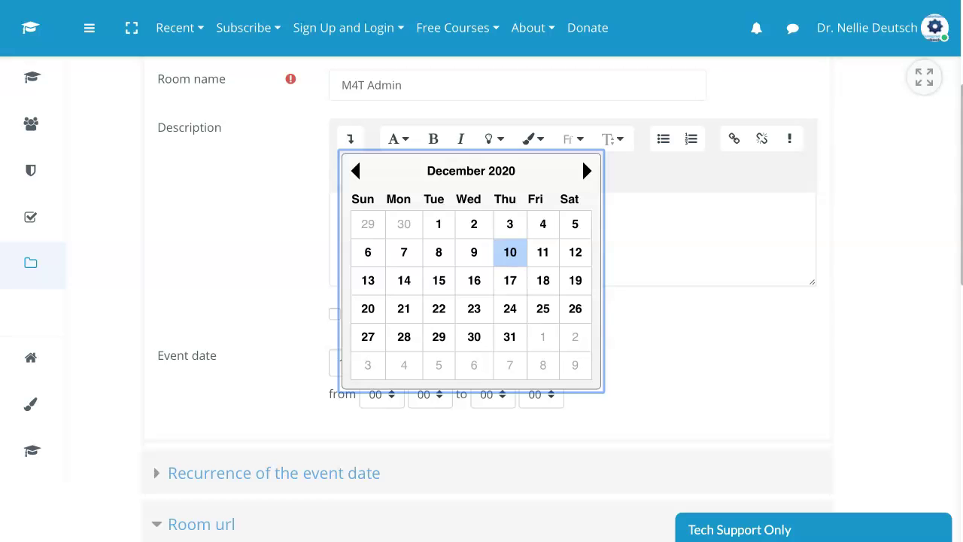
click(510, 253)
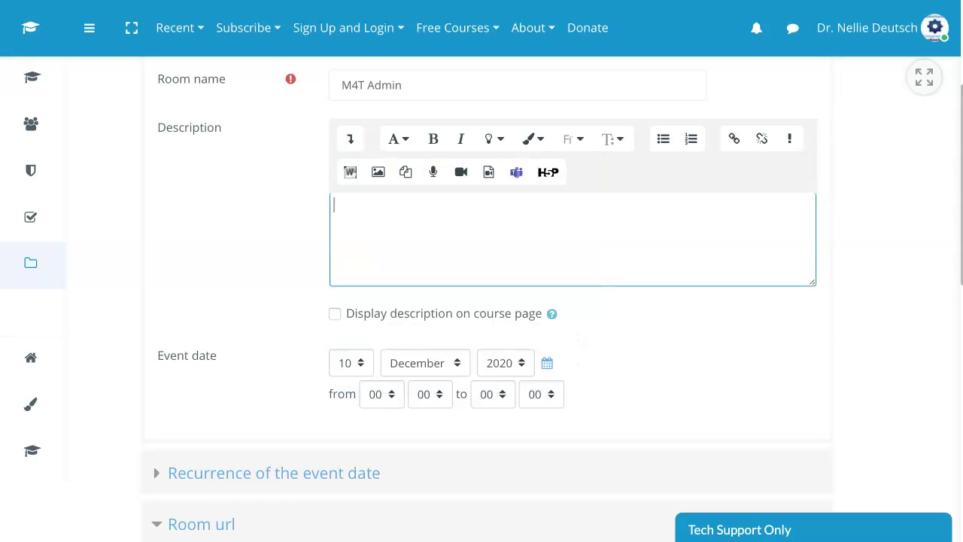
scroll(482, 301, down, 2)
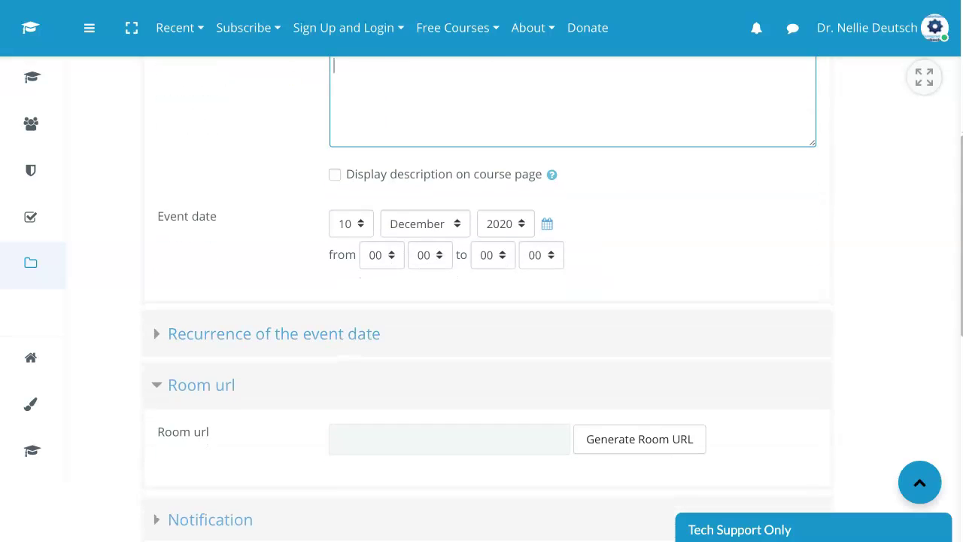
scroll(481, 300, down, 1)
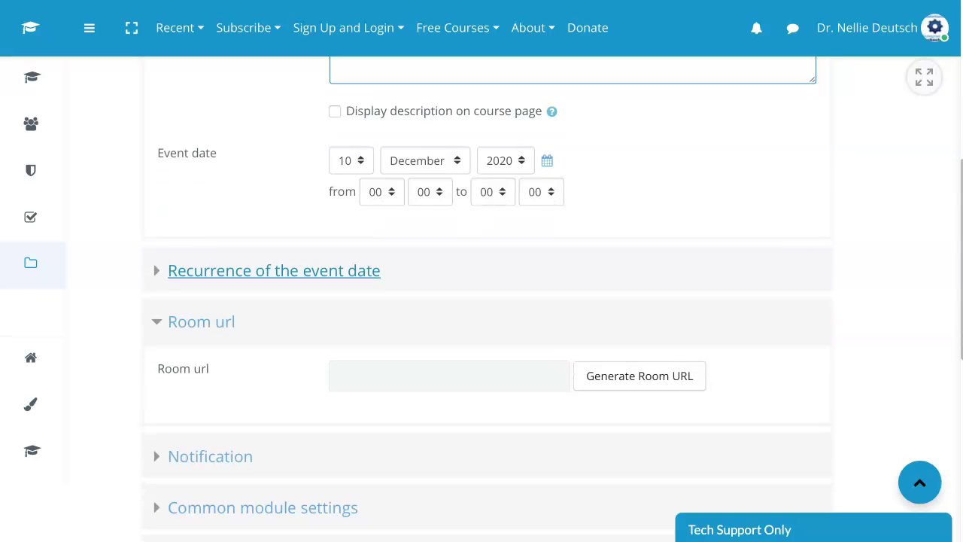
scroll(218, 276, down, 1)
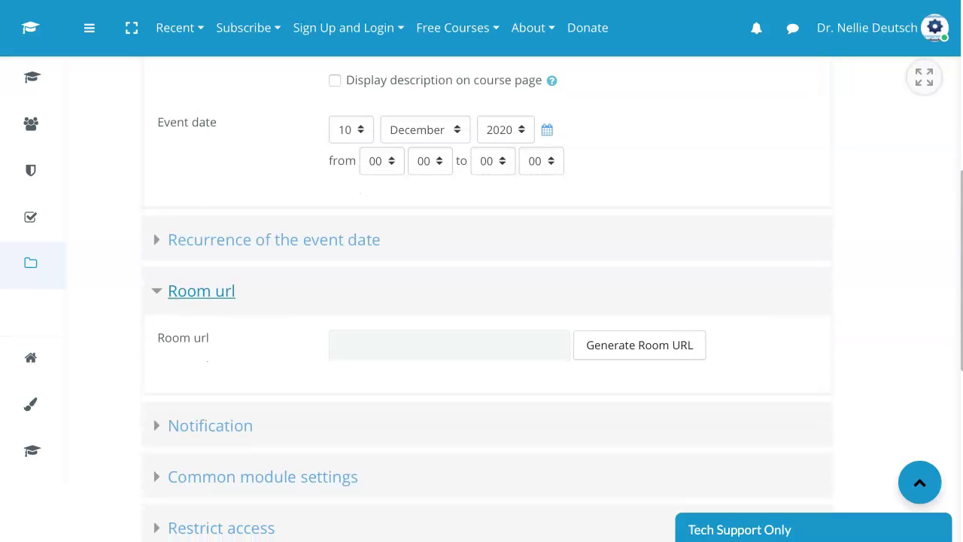
click(201, 291)
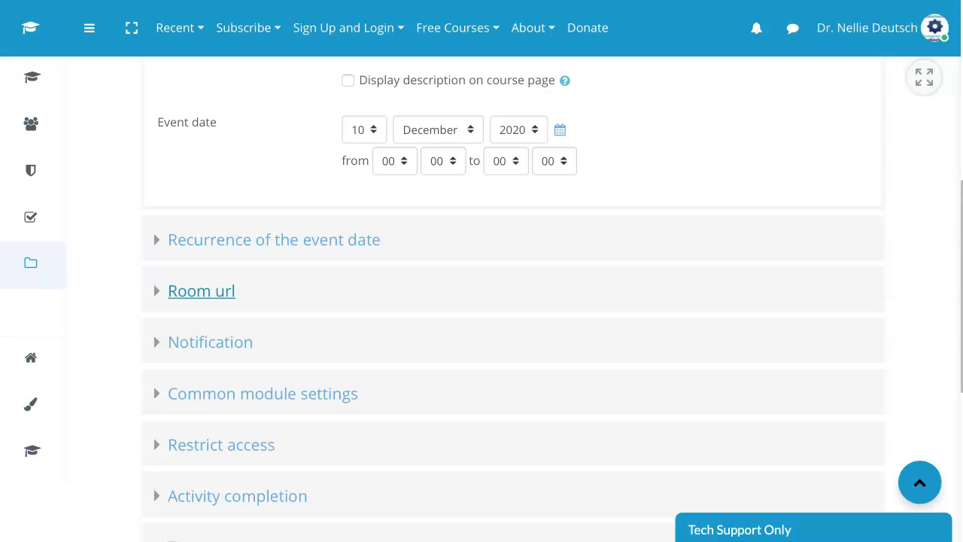
click(201, 290)
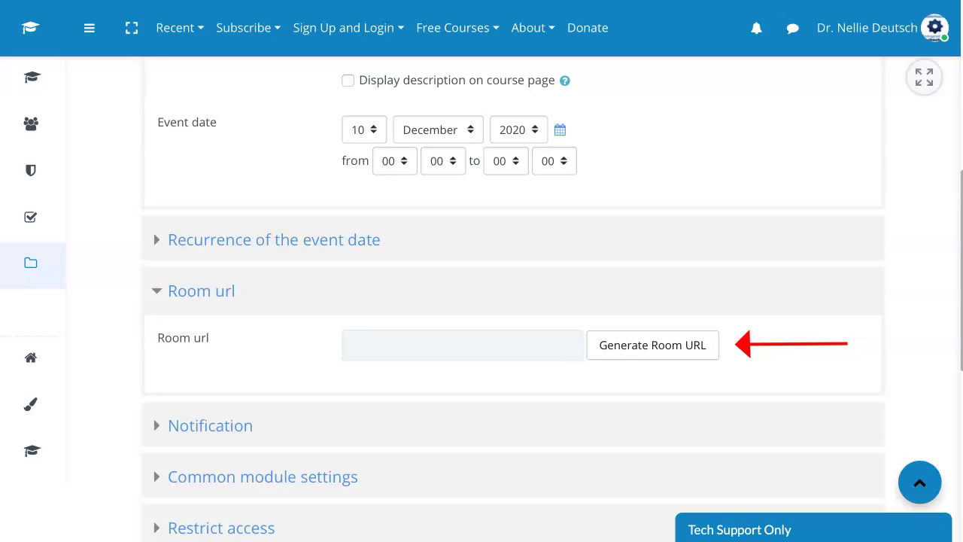
Generate the room's Meet URL, signing in with the admin Google account
click(652, 345)
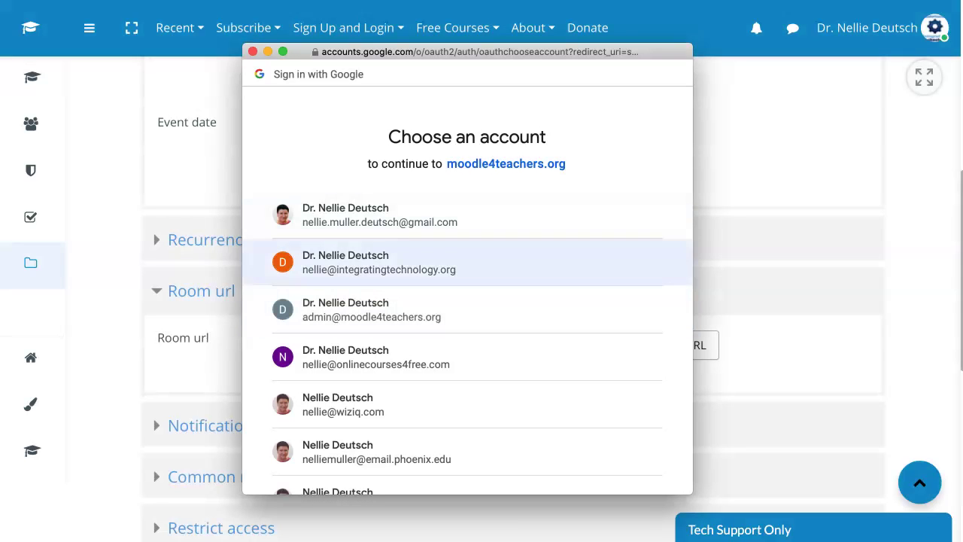
click(353, 309)
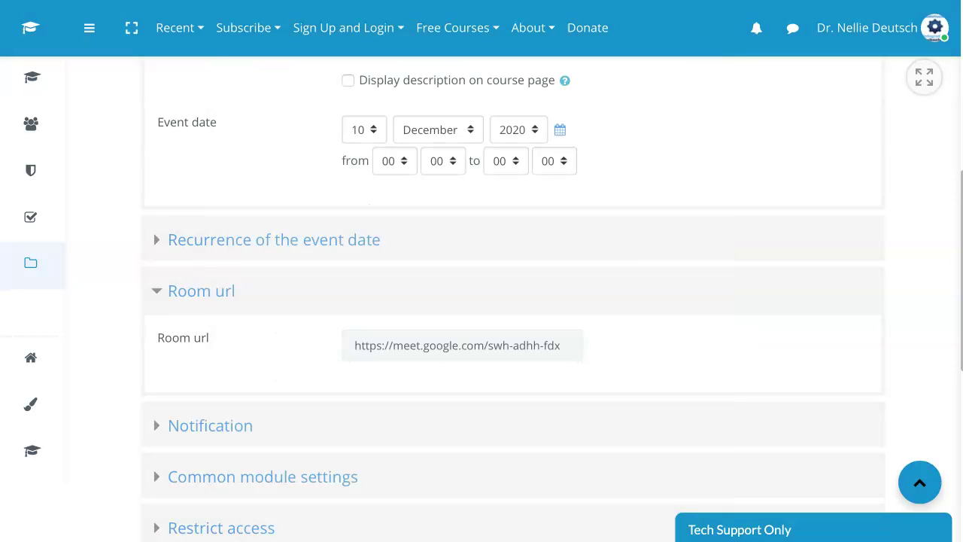
scroll(513, 299, down, 1)
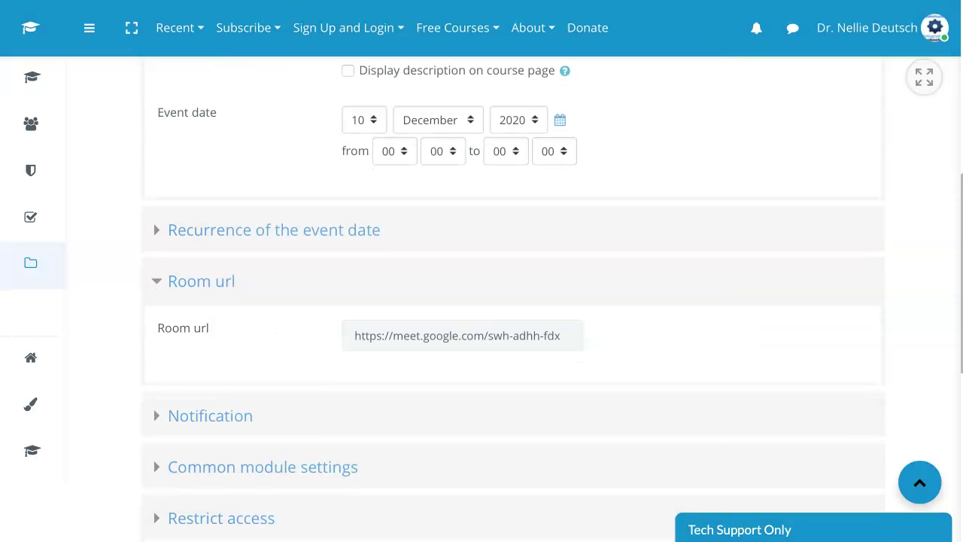
scroll(513, 299, down, 1)
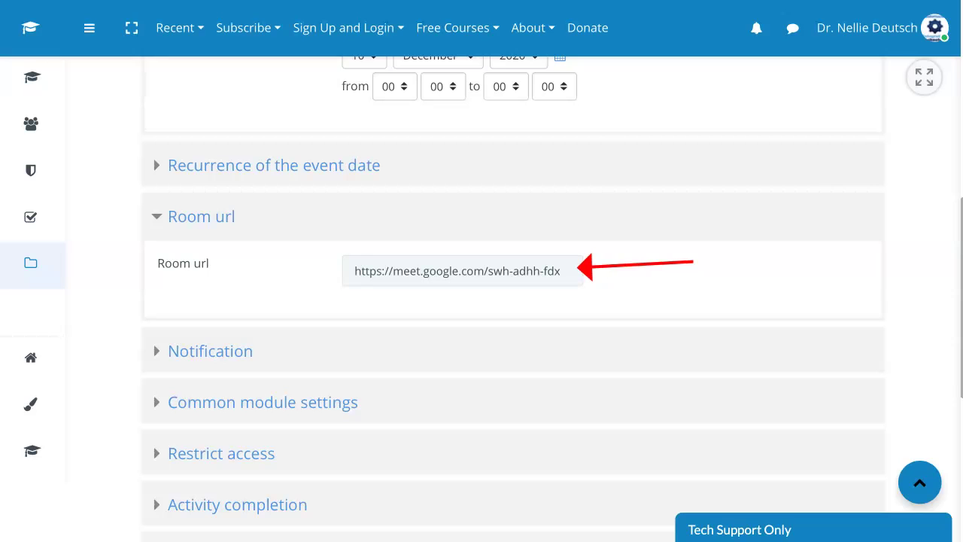
scroll(513, 301, down, 4)
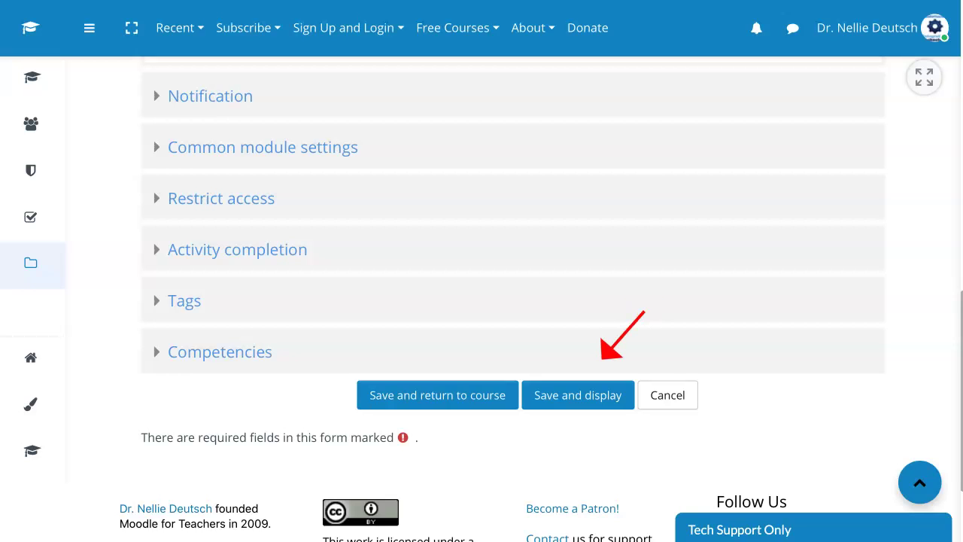
drag(644, 310, 599, 361)
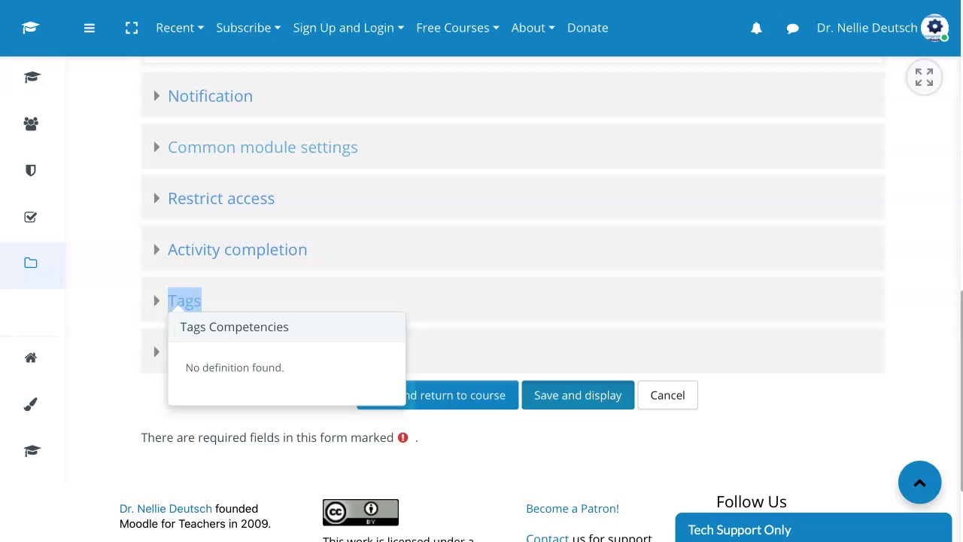
Save and display the M4T Admin activity, showing no recordings and last sync Never
click(578, 395)
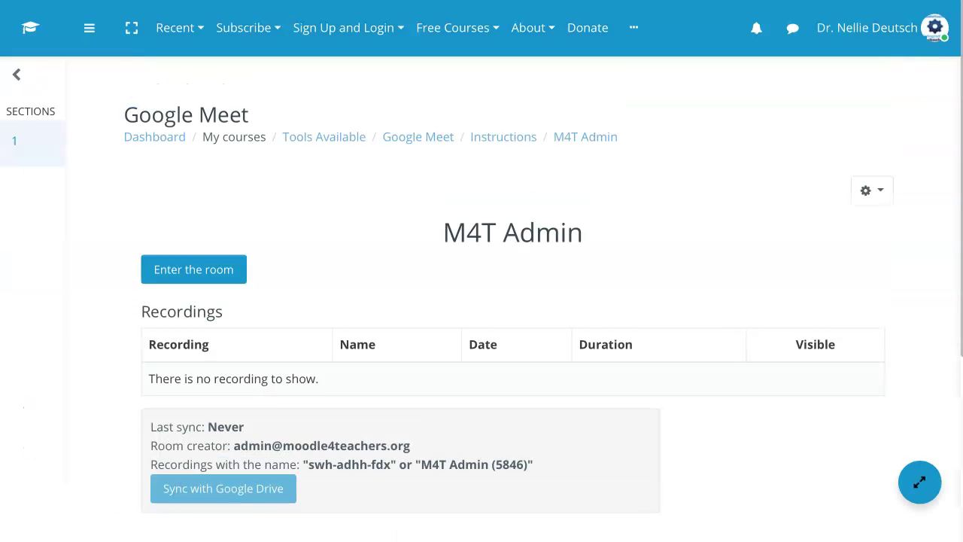
scroll(466, 301, down, 1)
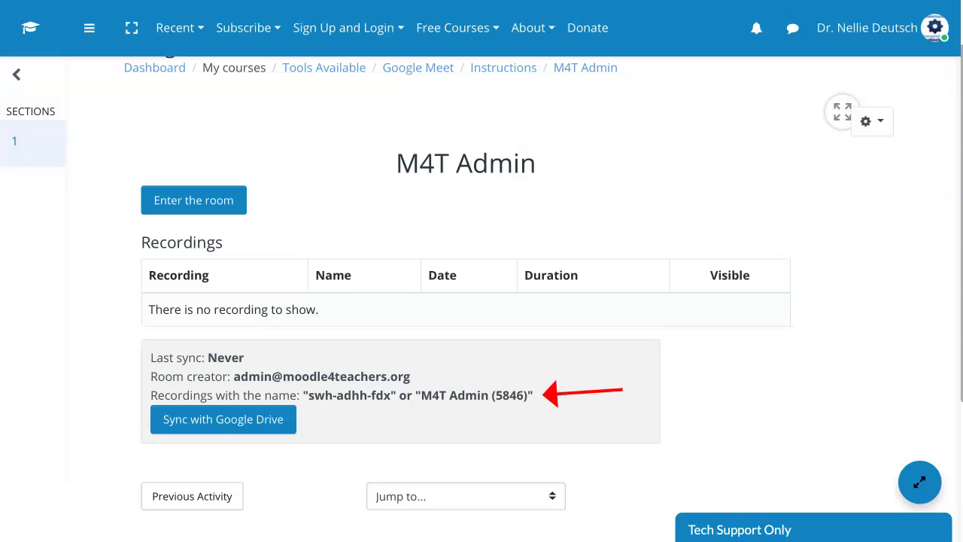
Sync M4T Admin's recordings from Google Drive, authorising with the administrator's Google account
click(224, 419)
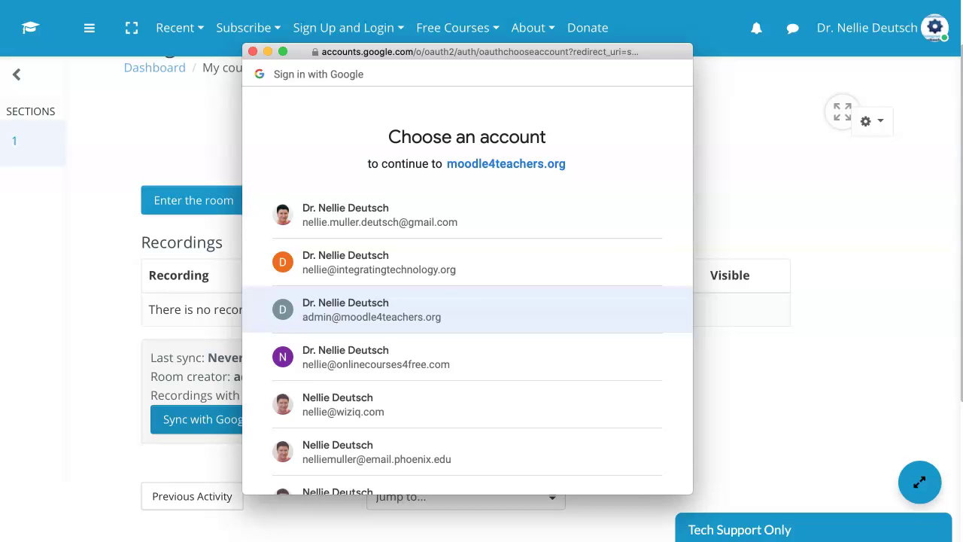
click(372, 310)
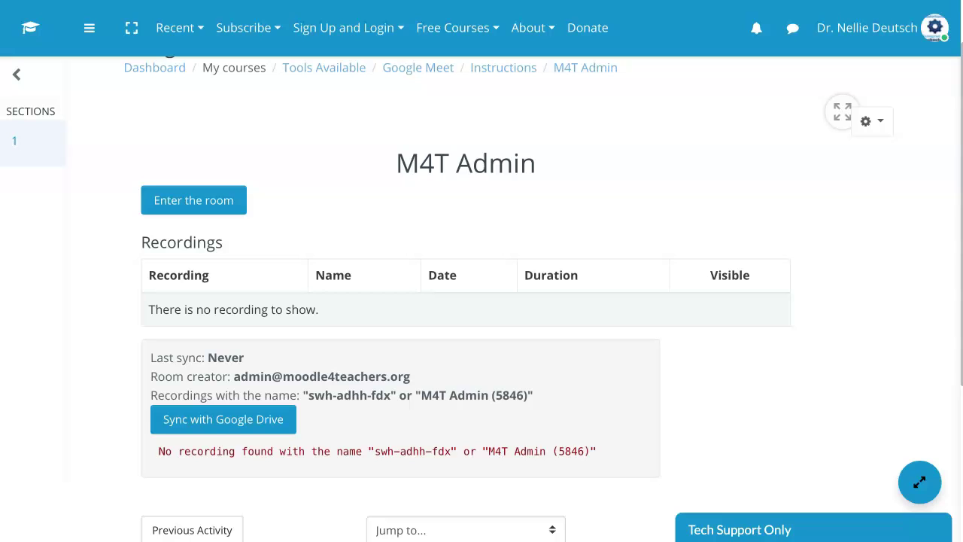
scroll(482, 301, down, 2)
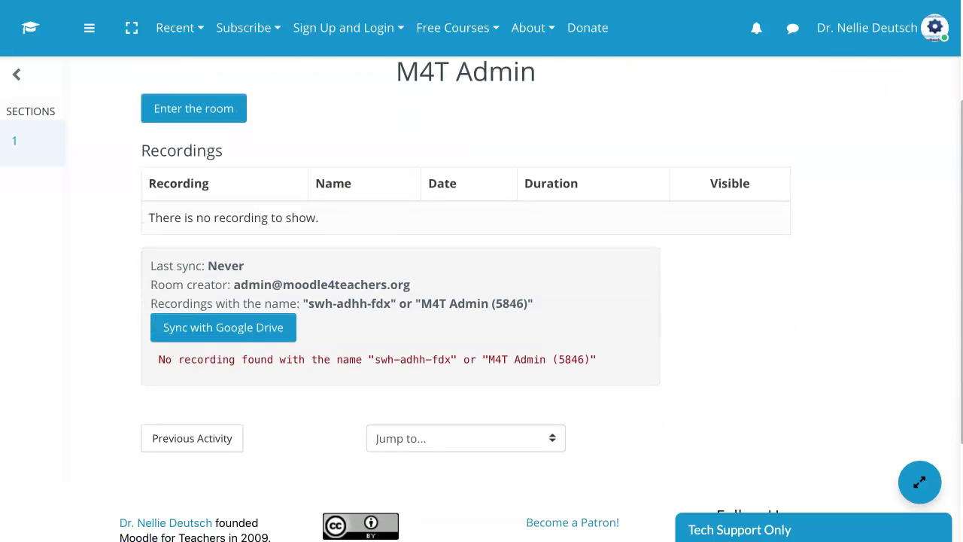
scroll(481, 301, up, 2)
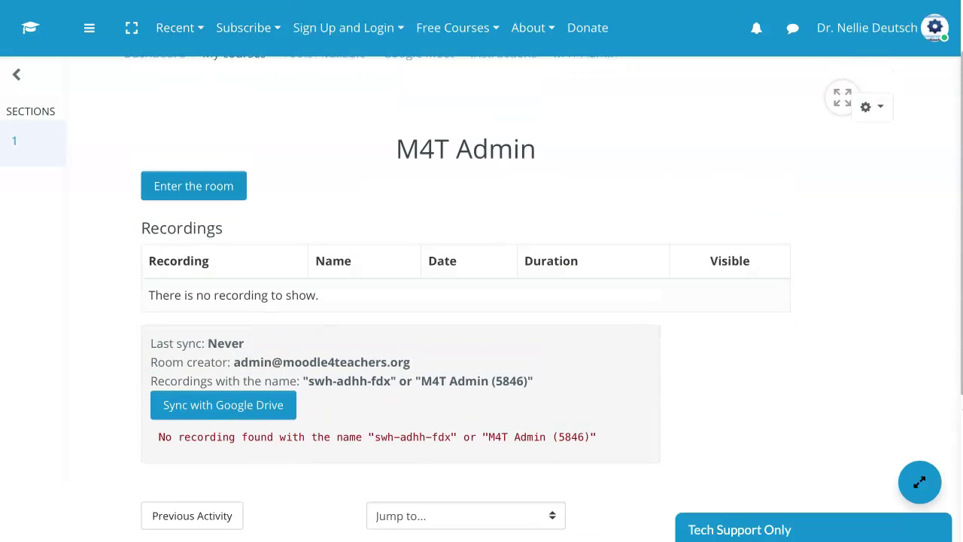
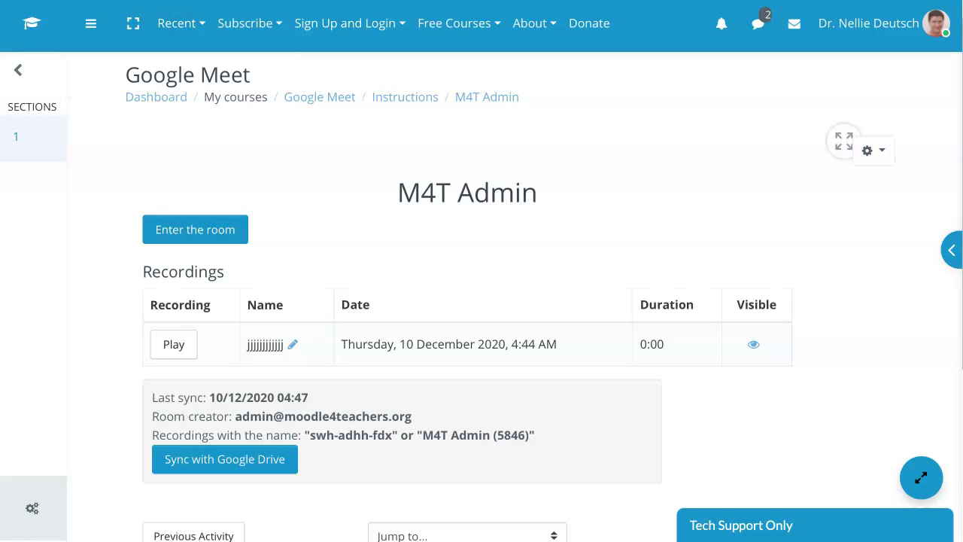
Enter the M4T Admin Google Meet room to reach its Meet pre-join screen
click(195, 230)
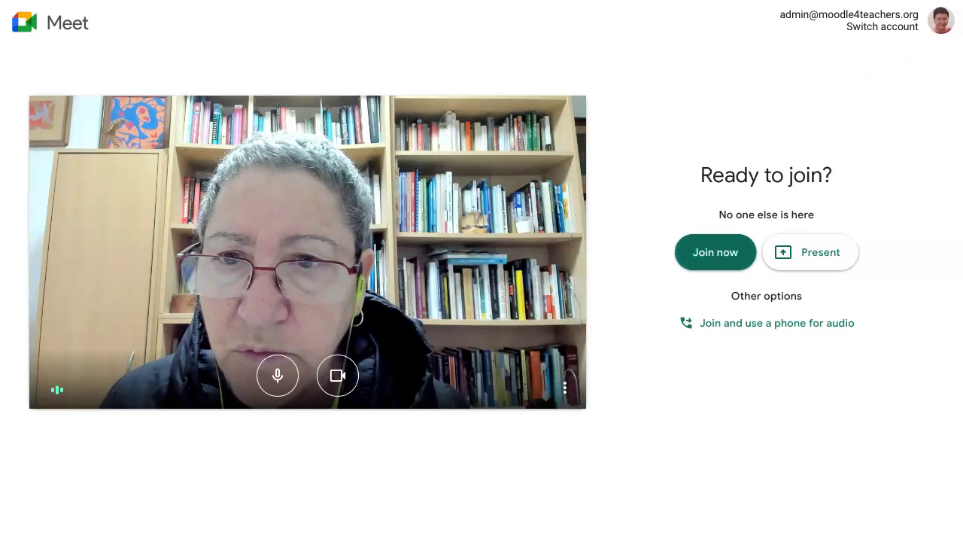
Turn the Meet camera off and pick the Google account to continue with
click(338, 375)
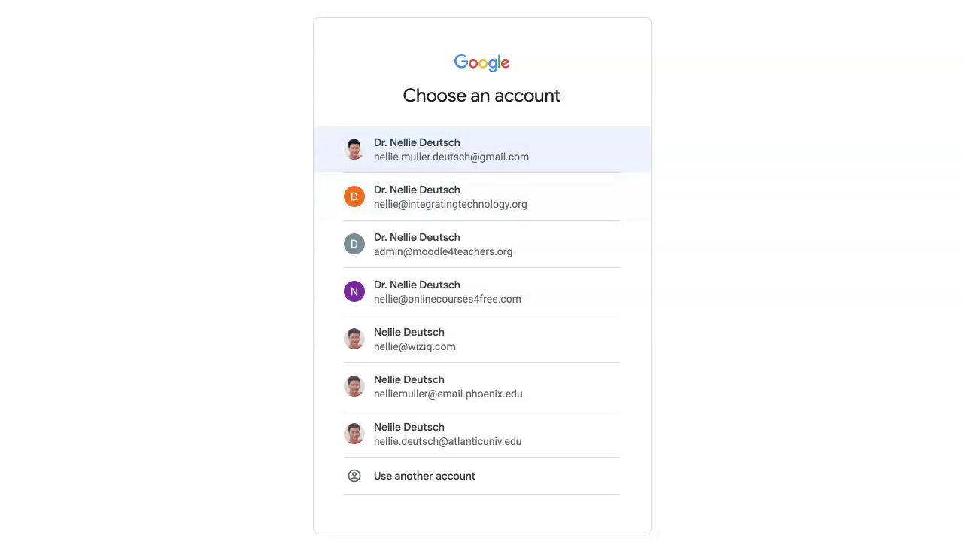
click(418, 150)
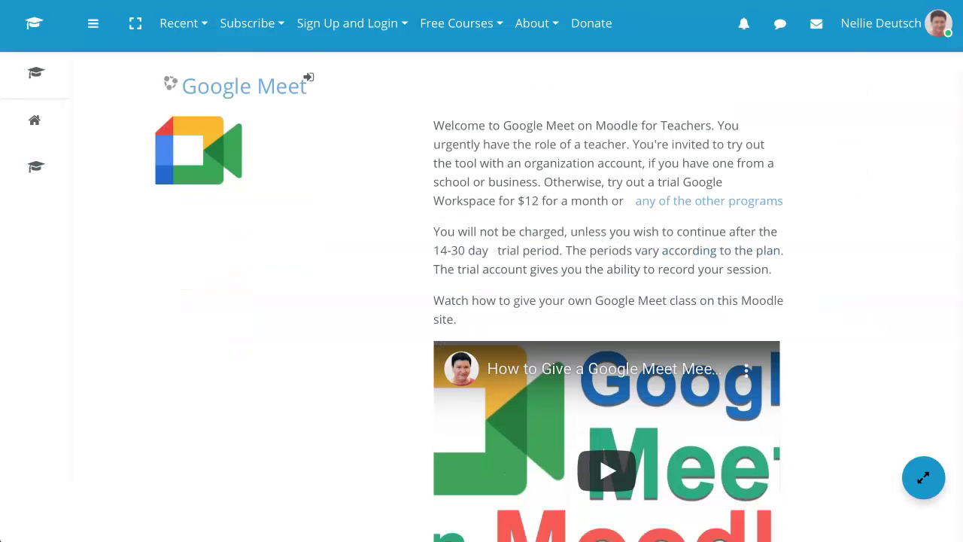
Scroll to Self enrolment (Teacher) and enrol in the Google Meet course as a teacher
scroll(481, 301, down, 5)
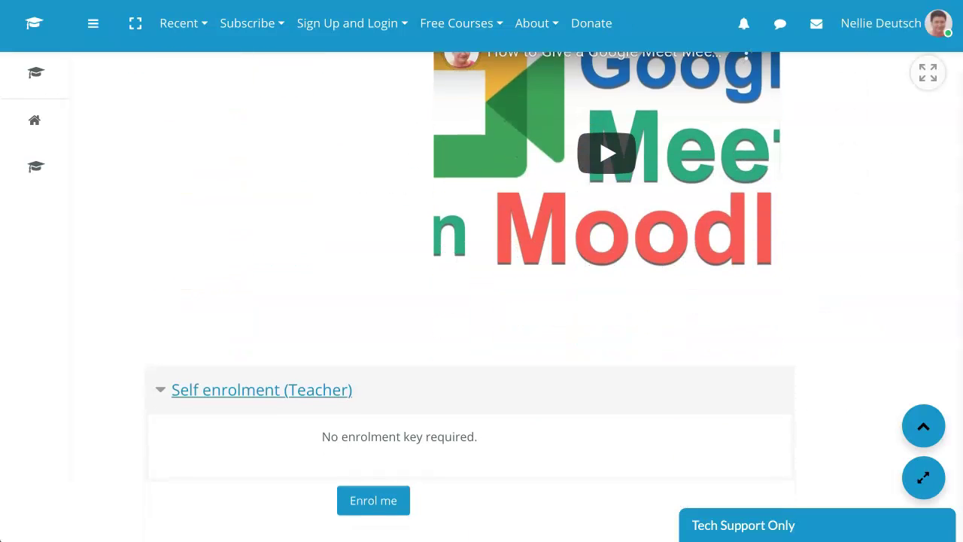
scroll(481, 301, down, 1)
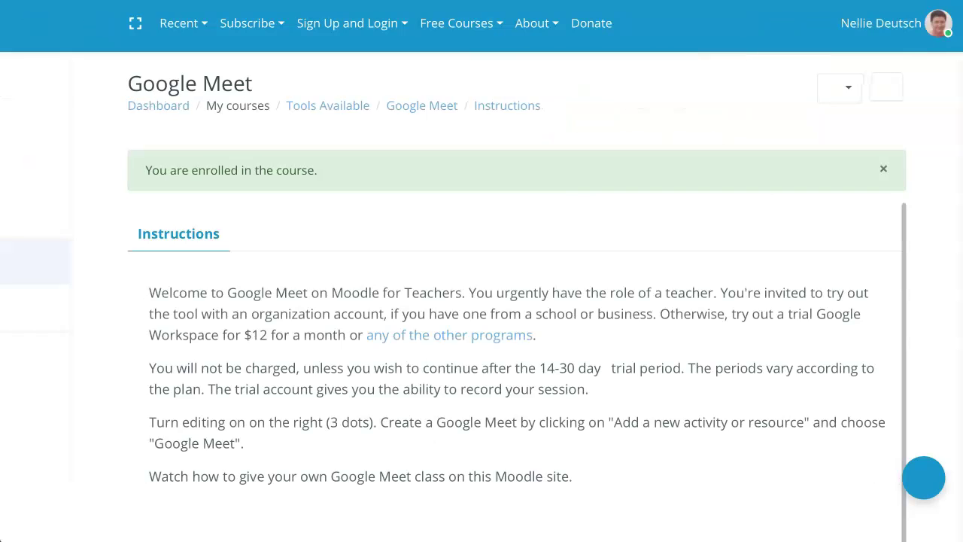
scroll(481, 301, down, 8)
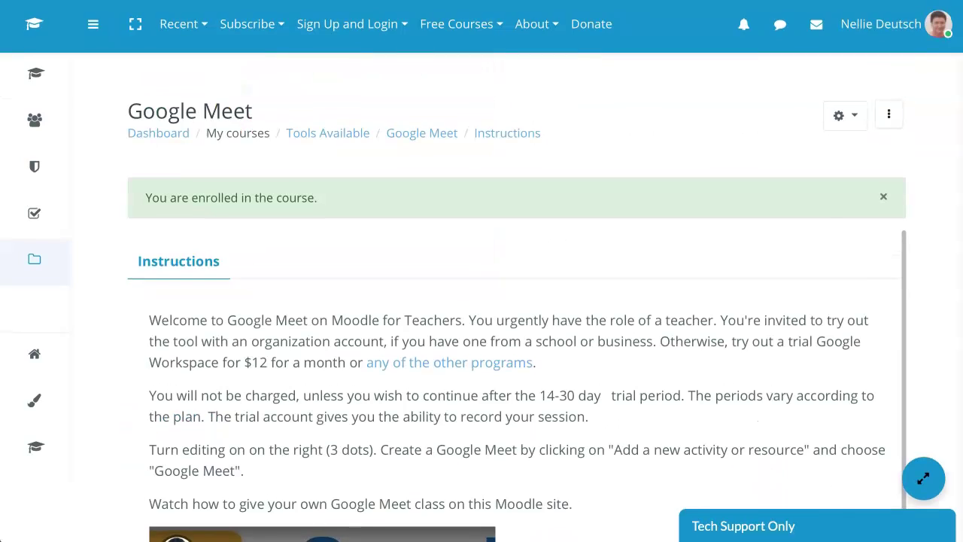
Turn editing on for the course page and add a new Google Meet activity
click(829, 157)
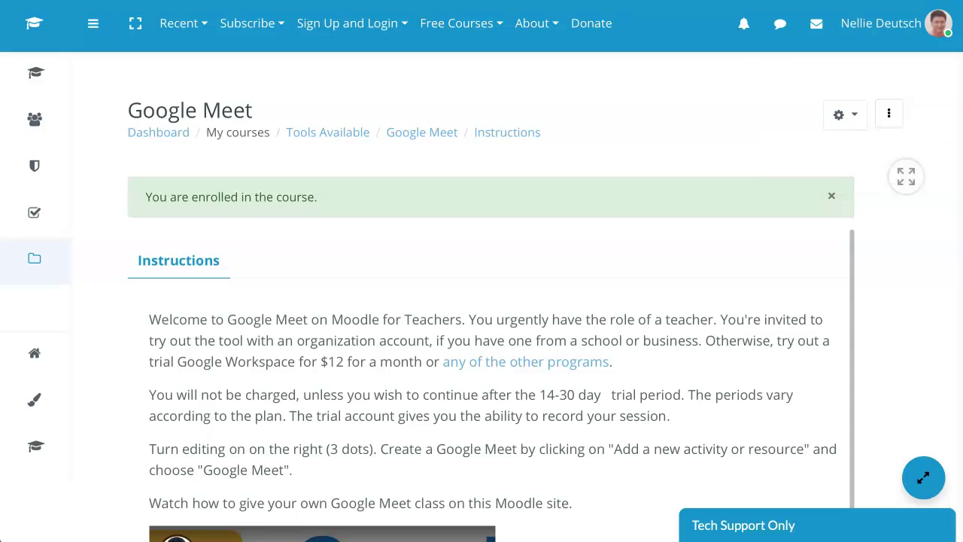
scroll(481, 301, down, 5)
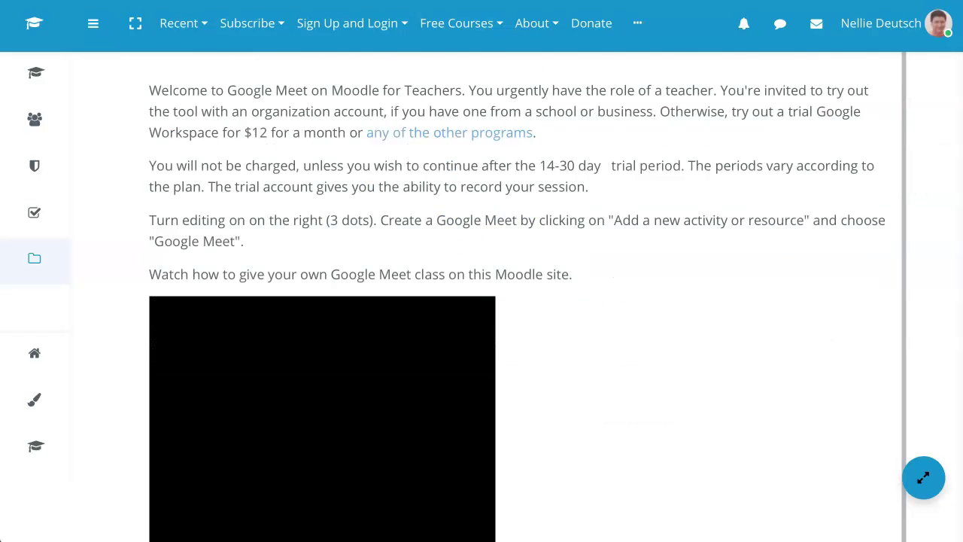
scroll(482, 301, down, 2)
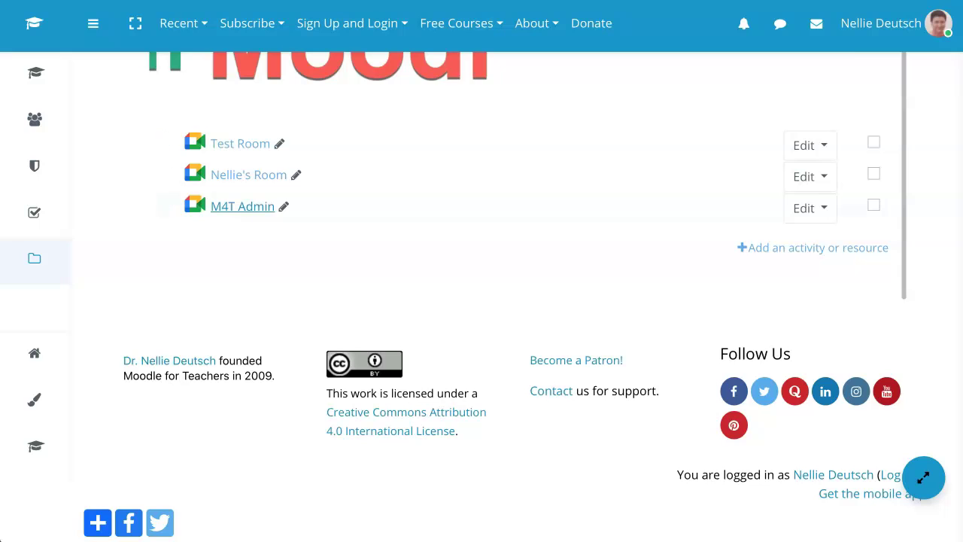
scroll(316, 282, up, 2)
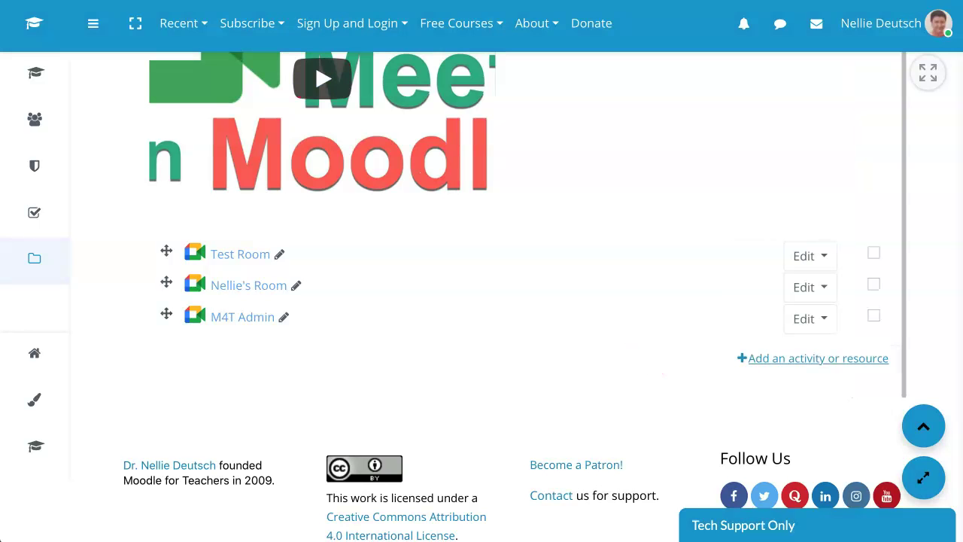
click(817, 358)
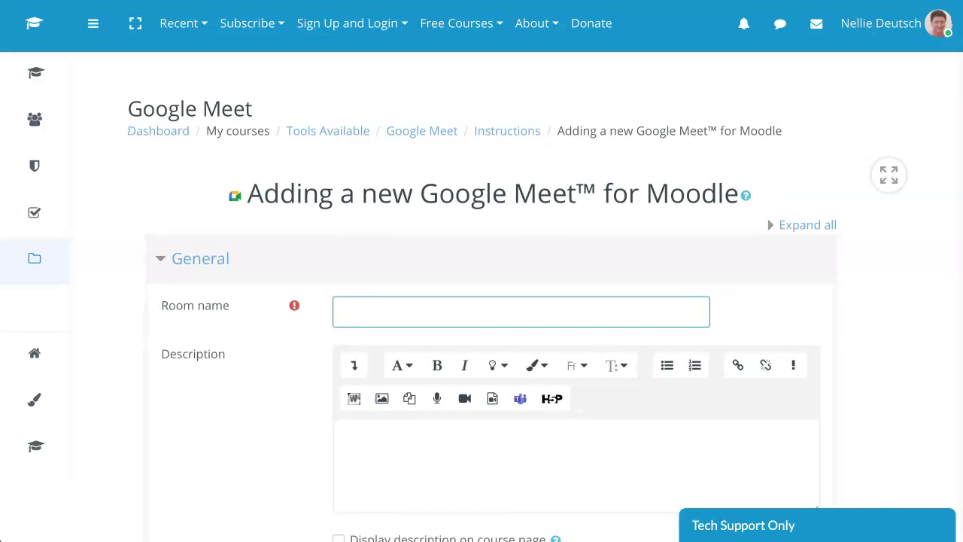
Name the new room UOP and request a generated Meet room URL
text(UOP)
scroll(278, 354, down, 4)
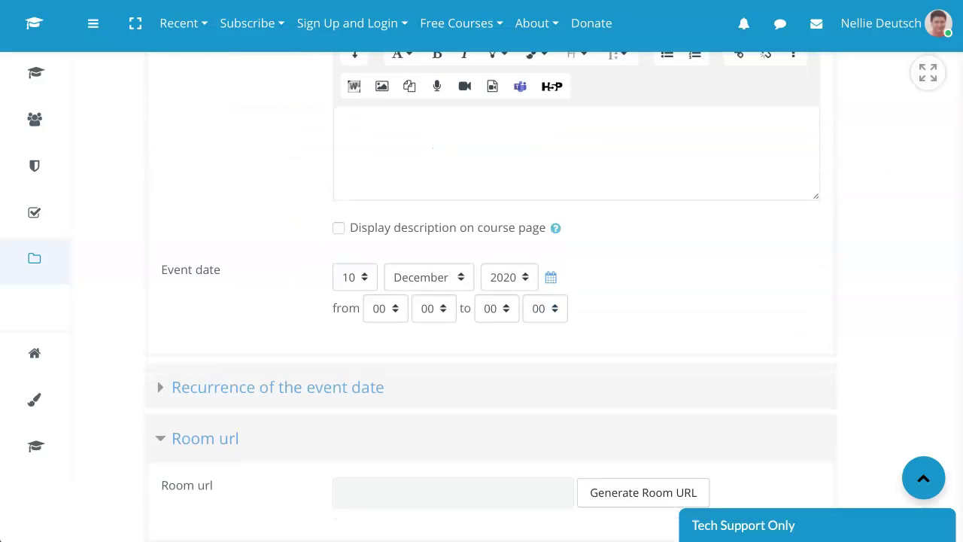
scroll(226, 331, down, 3)
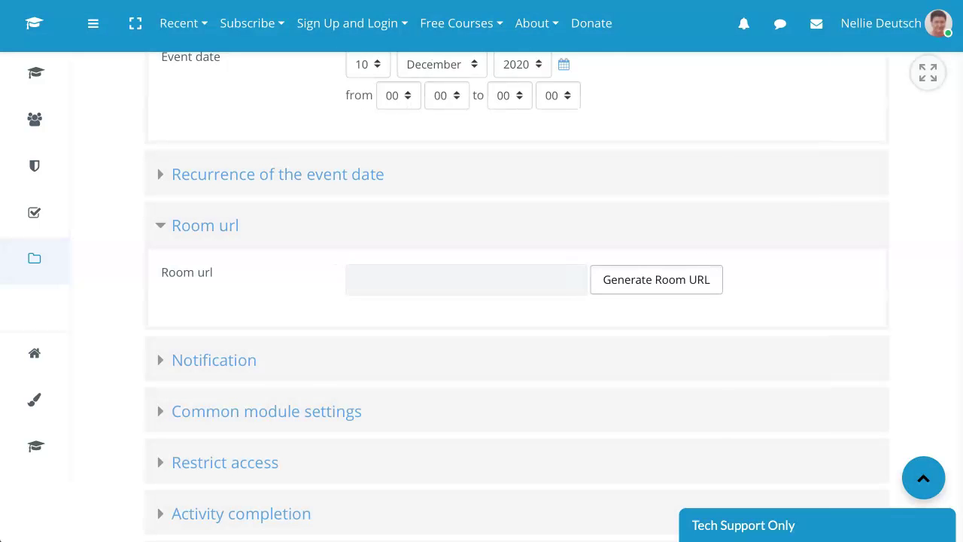
click(651, 280)
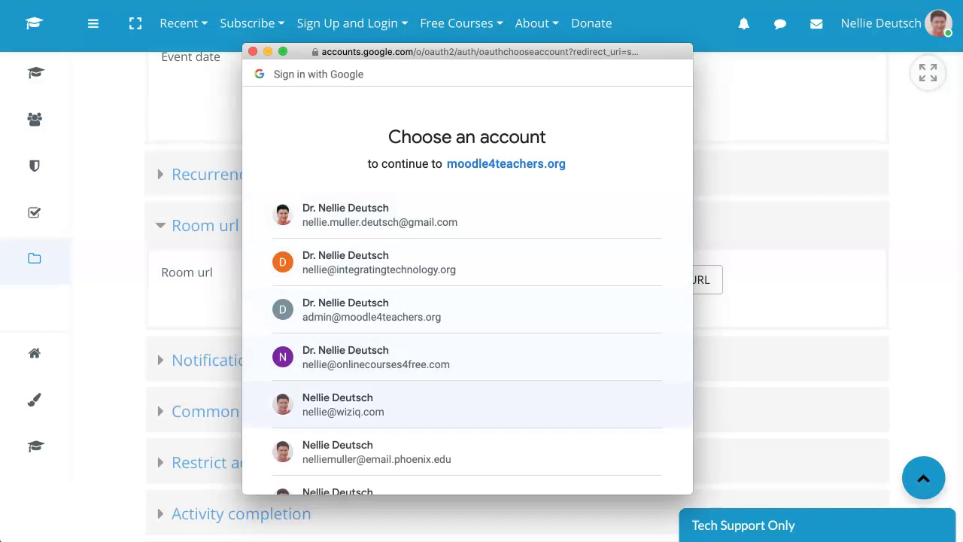
scroll(467, 384, down, 2)
scroll(466, 369, down, 1)
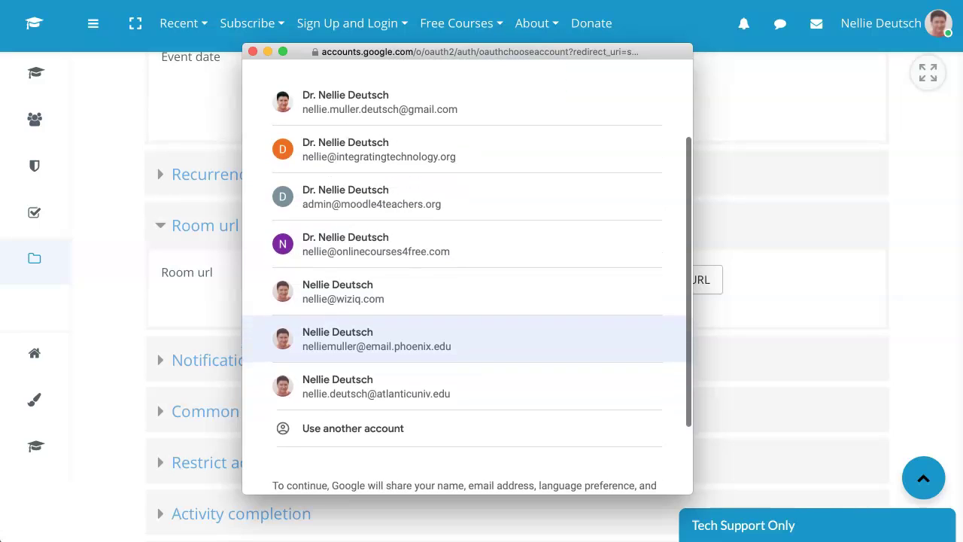
click(421, 342)
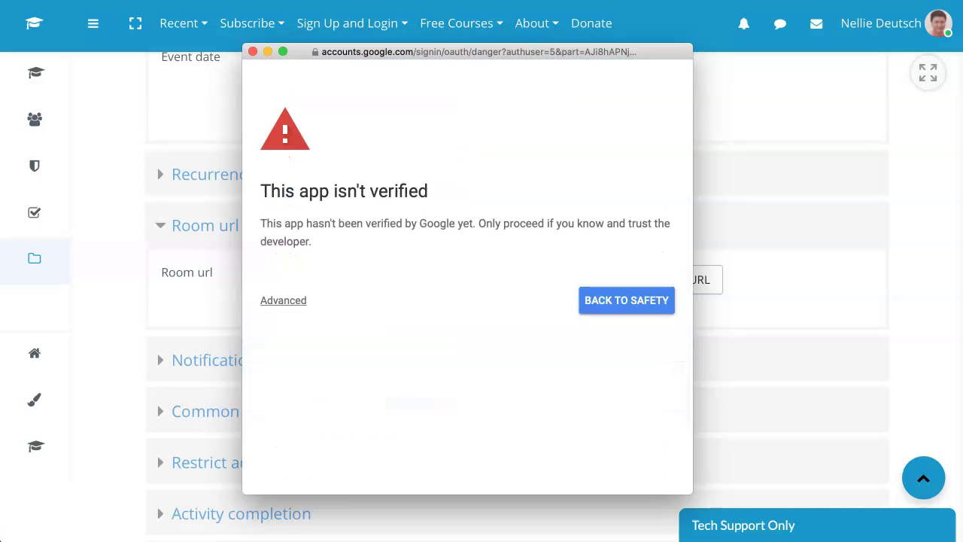
drag(467, 51, 474, 59)
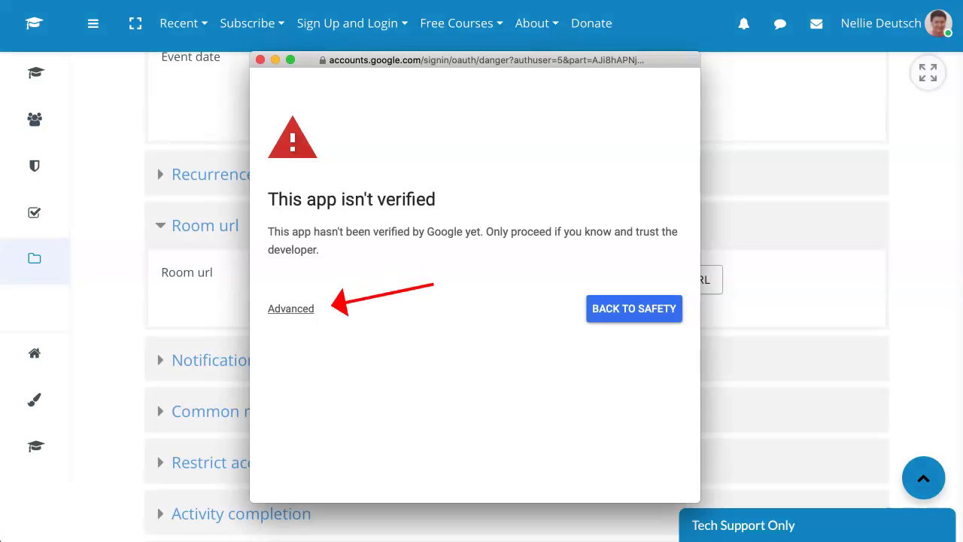
click(291, 308)
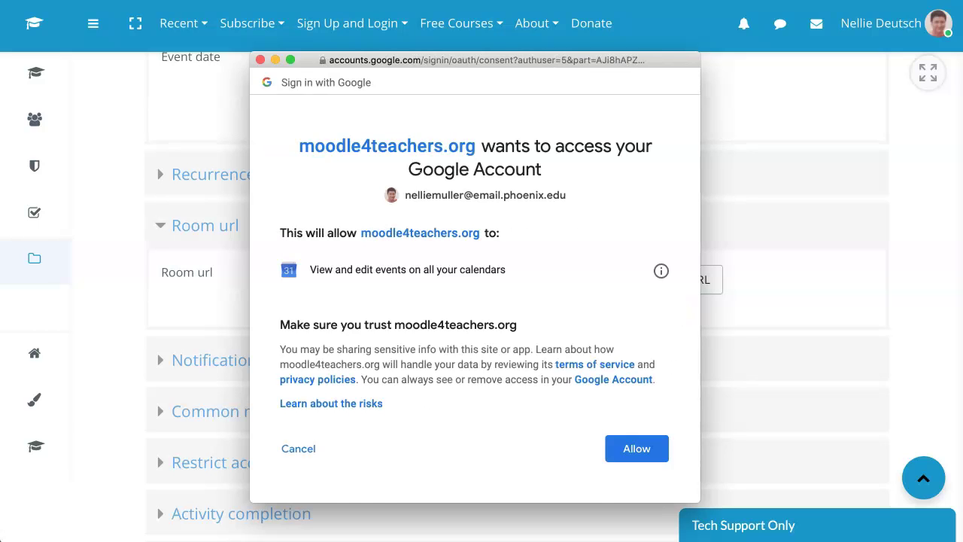
scroll(475, 285, down, 2)
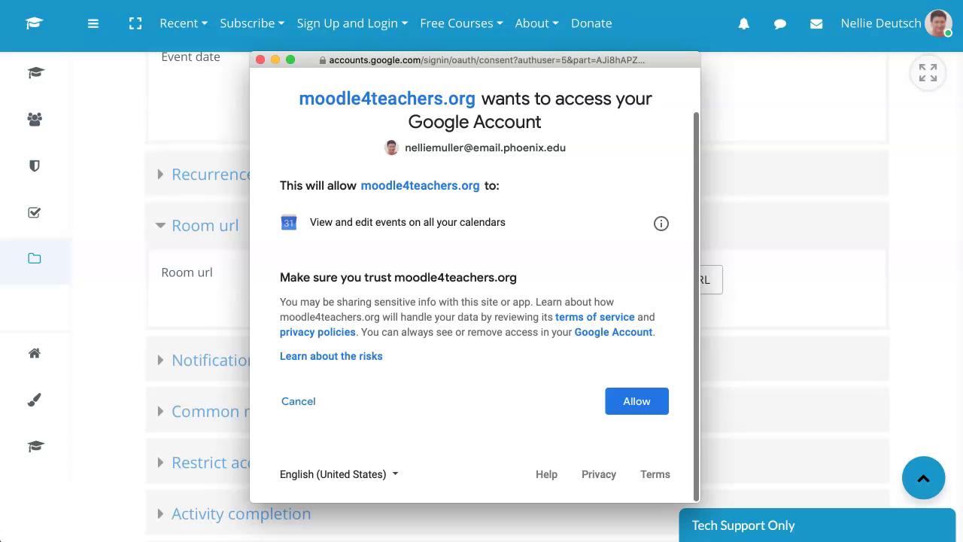
click(636, 401)
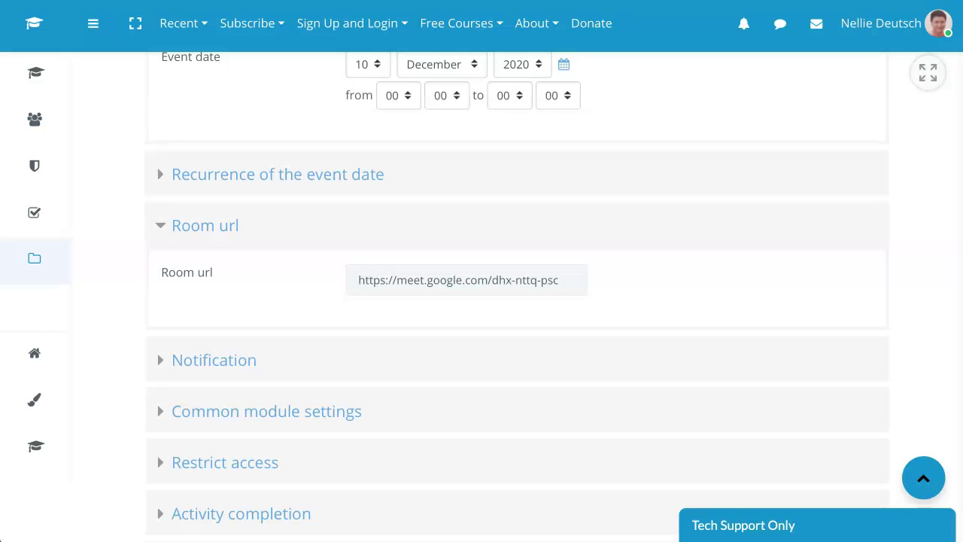
Save and display the UOP room, showing no recordings and last sync never
scroll(505, 301, down, 5)
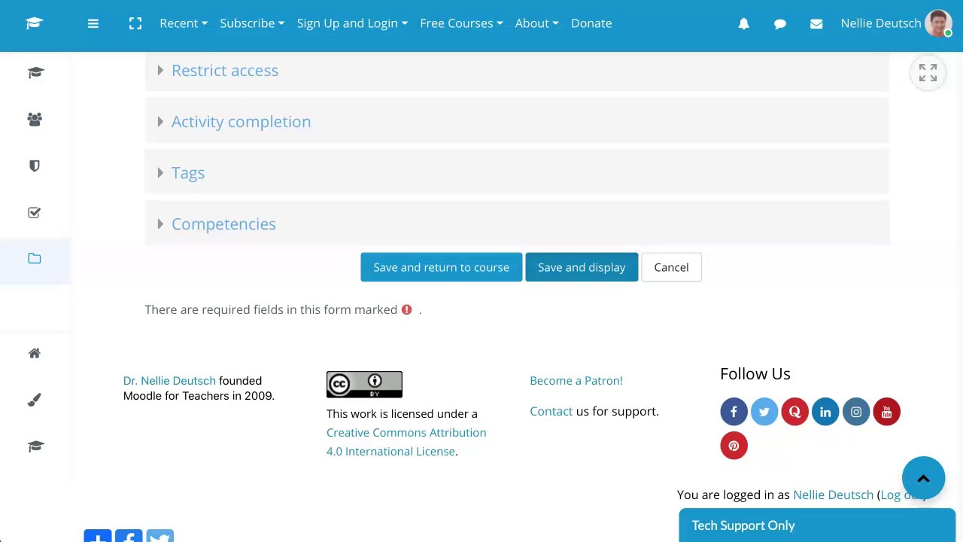
click(581, 267)
scroll(581, 267, down, 2)
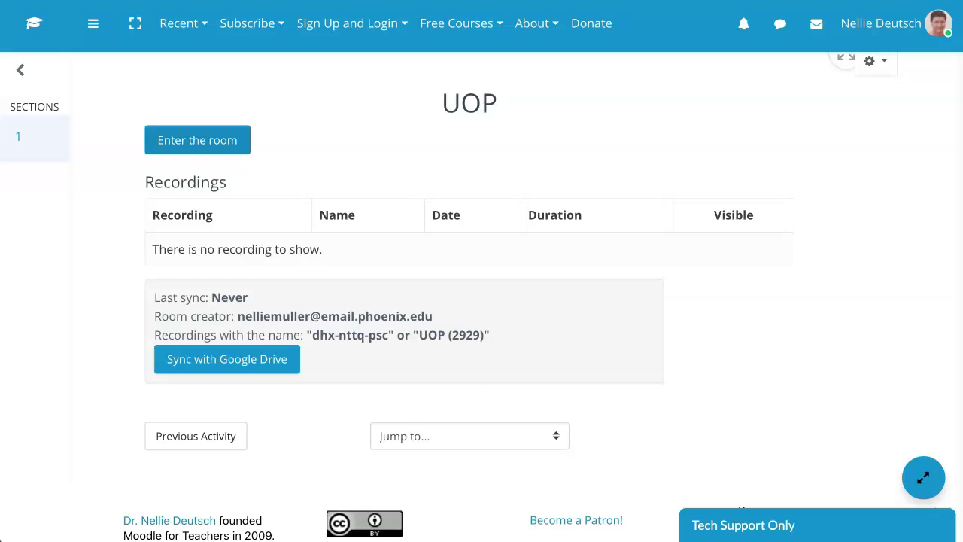
scroll(469, 286, up, 2)
scroll(469, 286, down, 2)
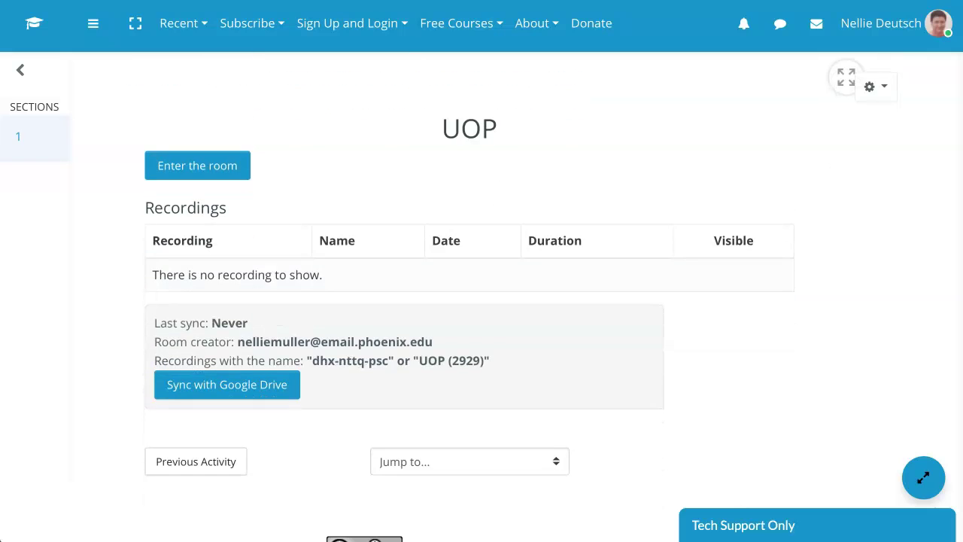
scroll(469, 286, up, 2)
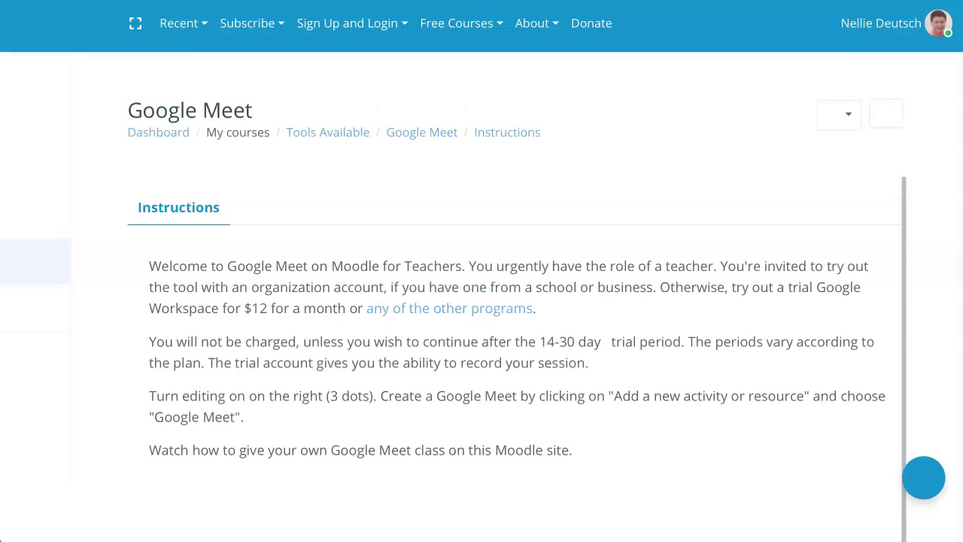
Open the M4T Admin room and start renaming its recording to UOP
scroll(511, 300, down, 8)
scroll(241, 239, down, 1)
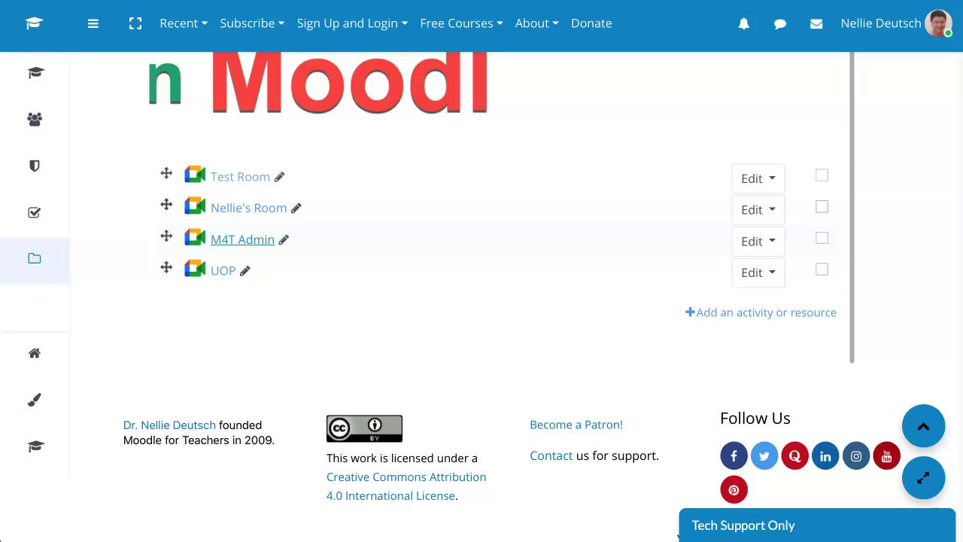
click(243, 239)
scroll(481, 301, down, 1)
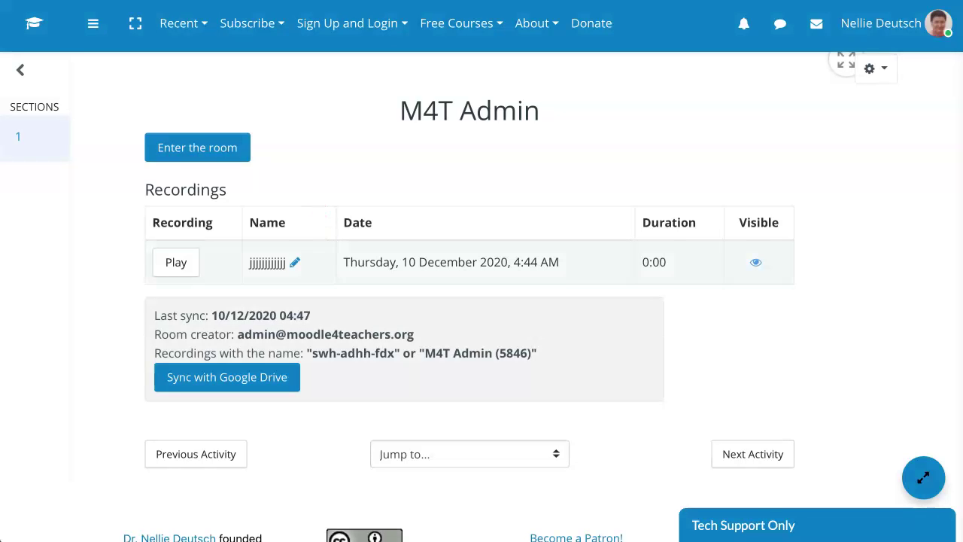
click(295, 263)
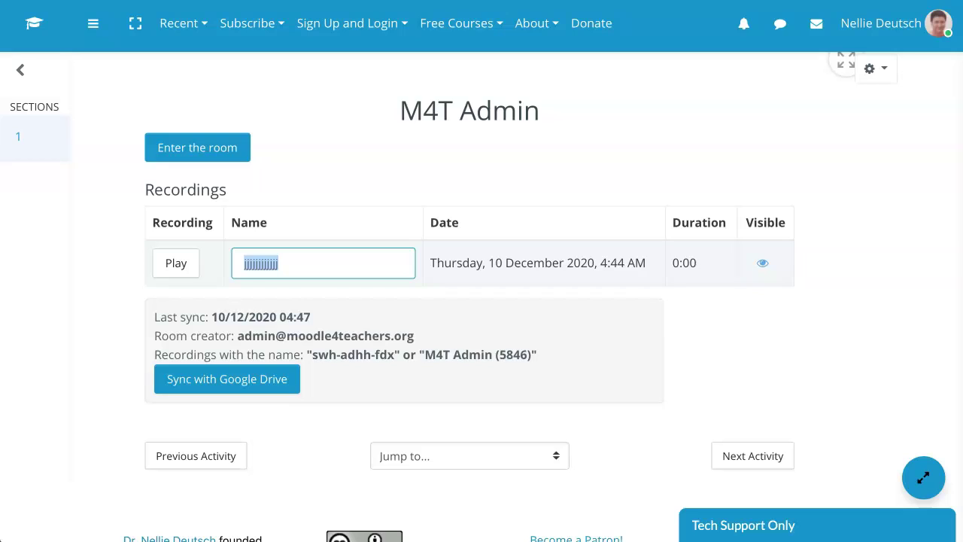
text(UOP)
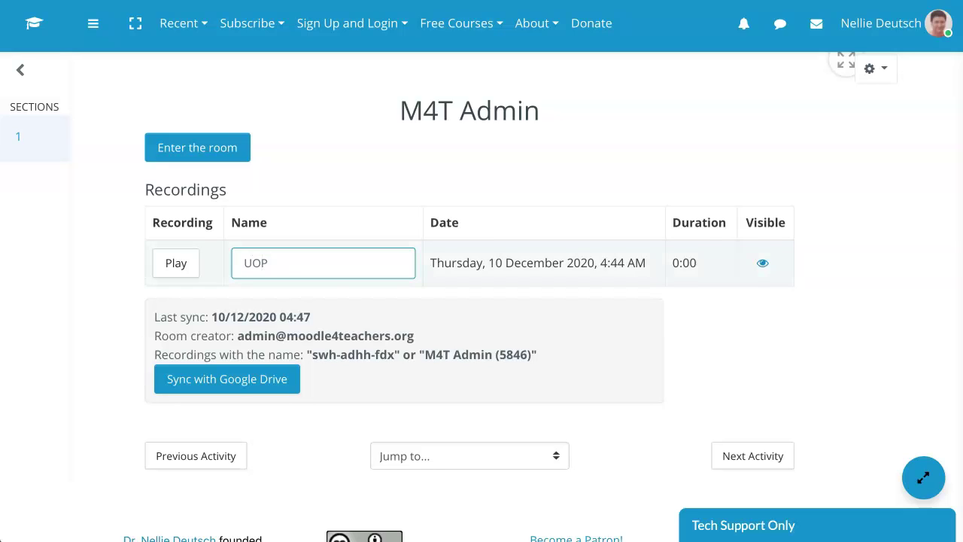
Hide and re-show the recording, then start and cancel a rename of it
click(763, 264)
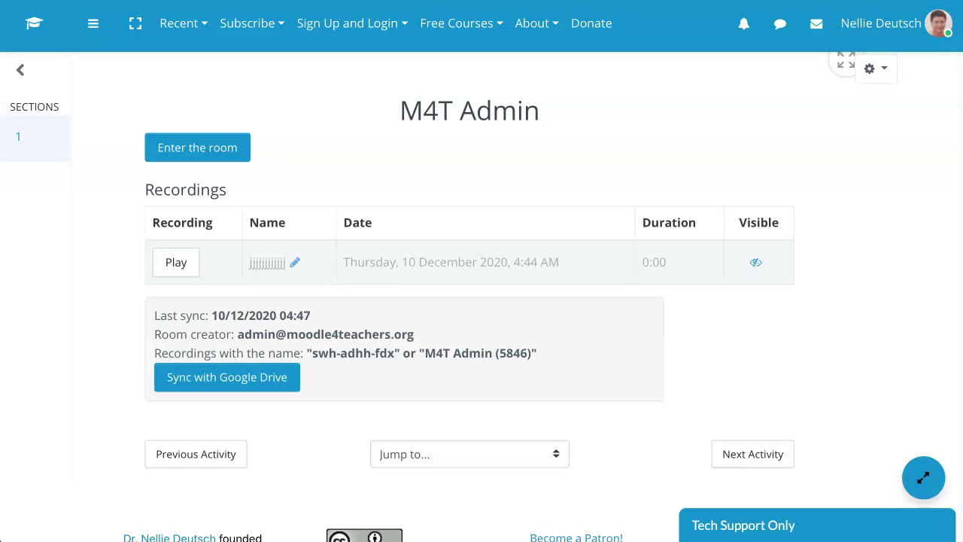
click(756, 262)
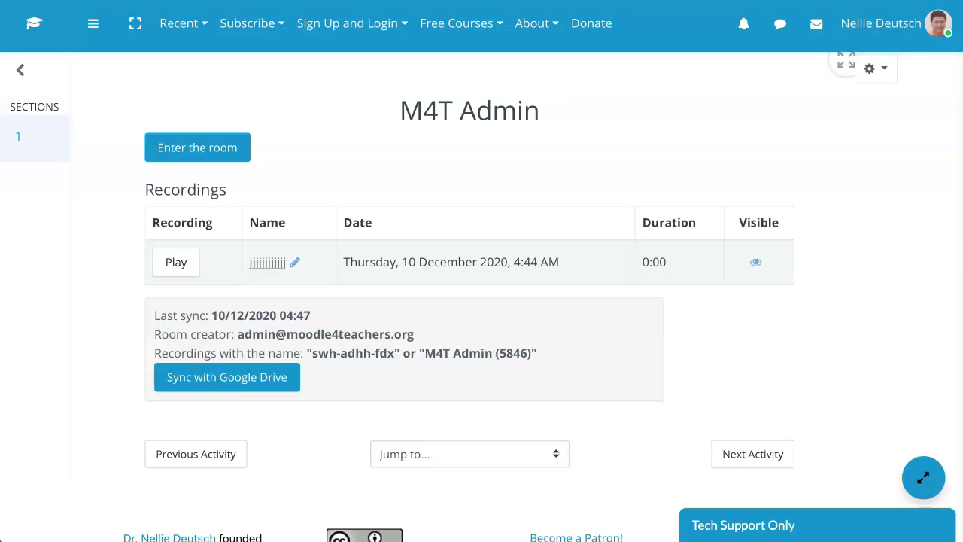
click(294, 262)
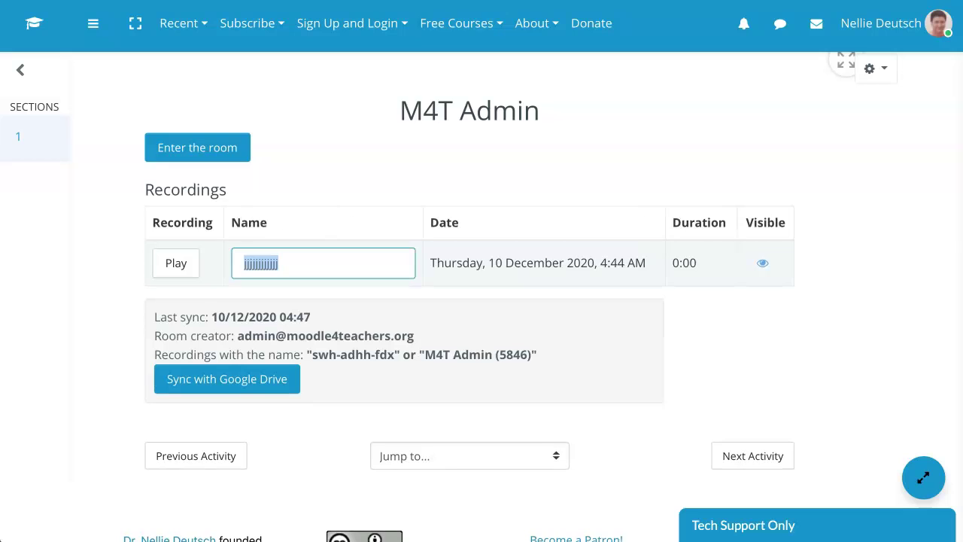
key(BackSpace)
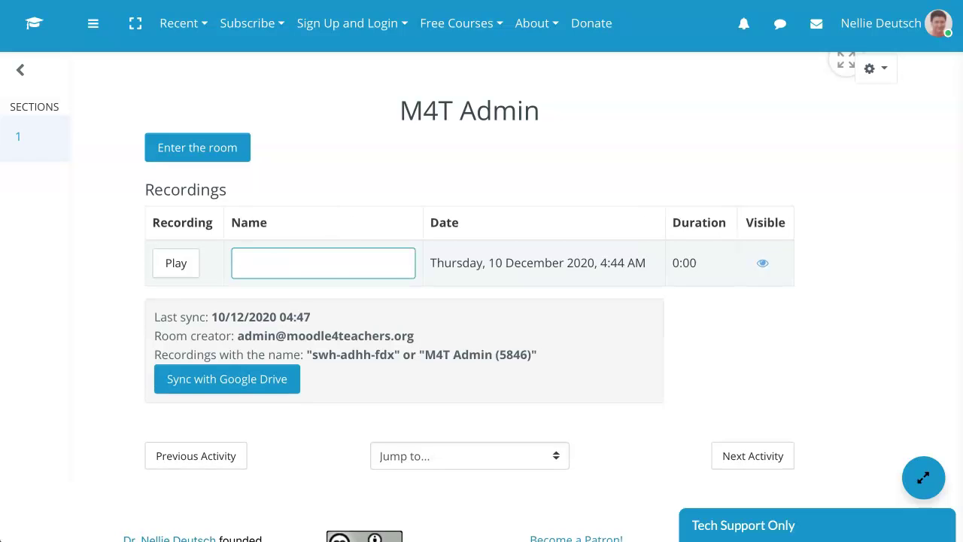
key(Escape)
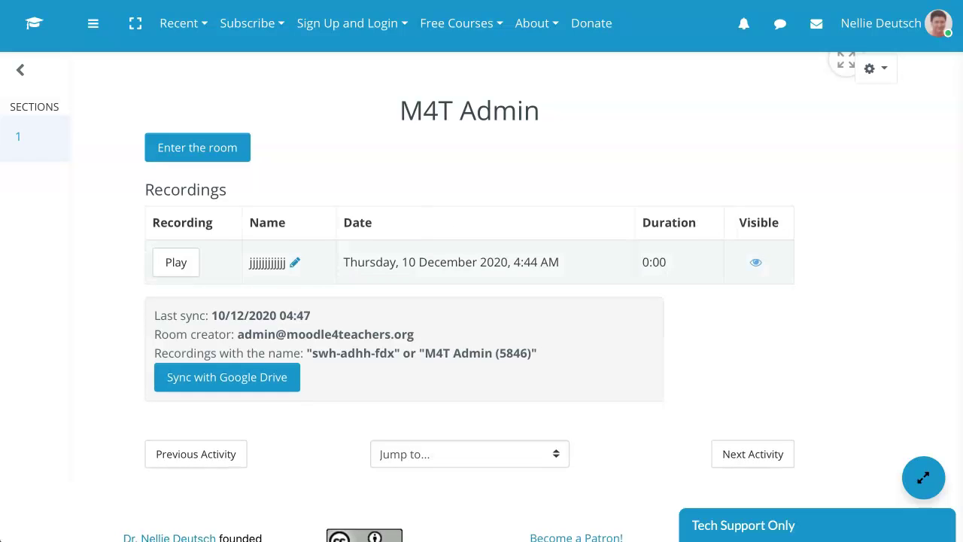
Rename the M4T Admin recording to UOP and save the new name
click(295, 262)
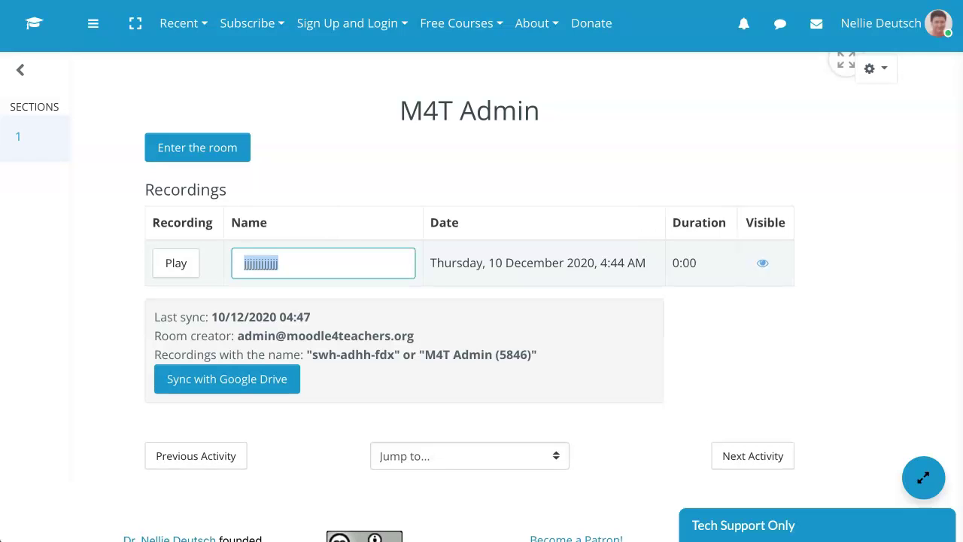
text(UOP)
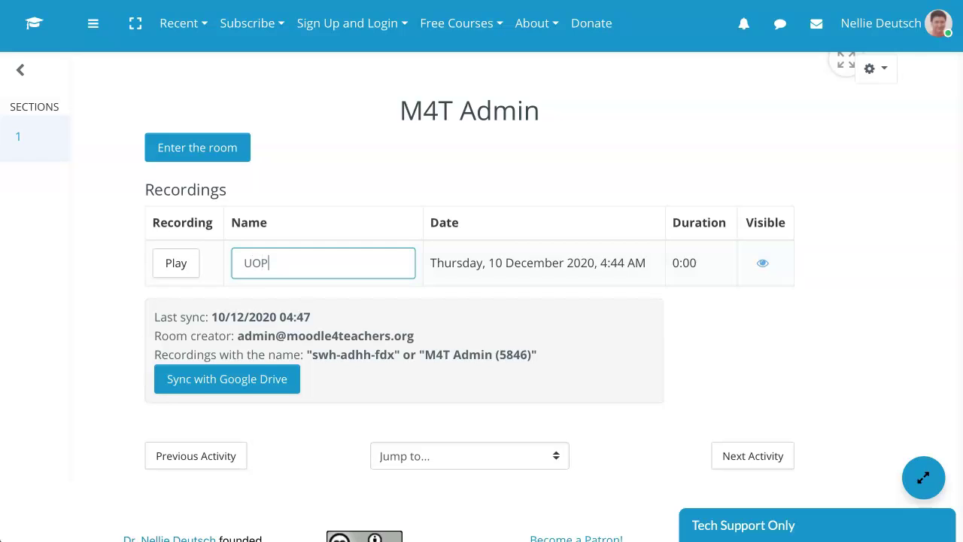
key(Escape)
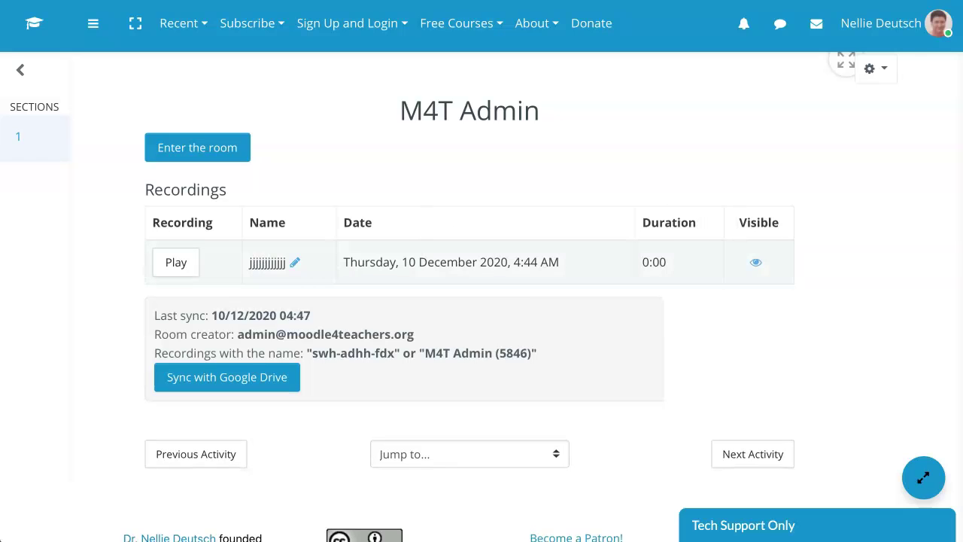
click(295, 263)
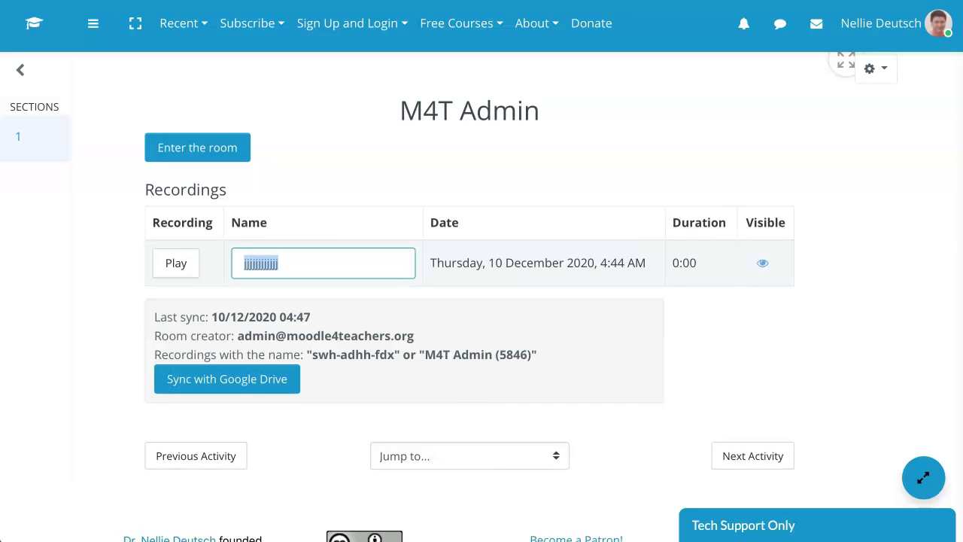
text(UOP)
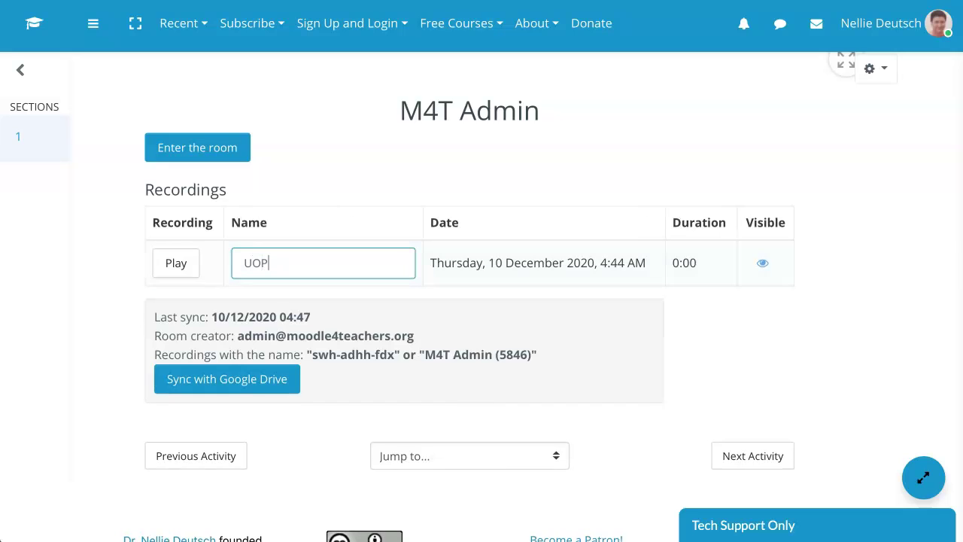
key(Return)
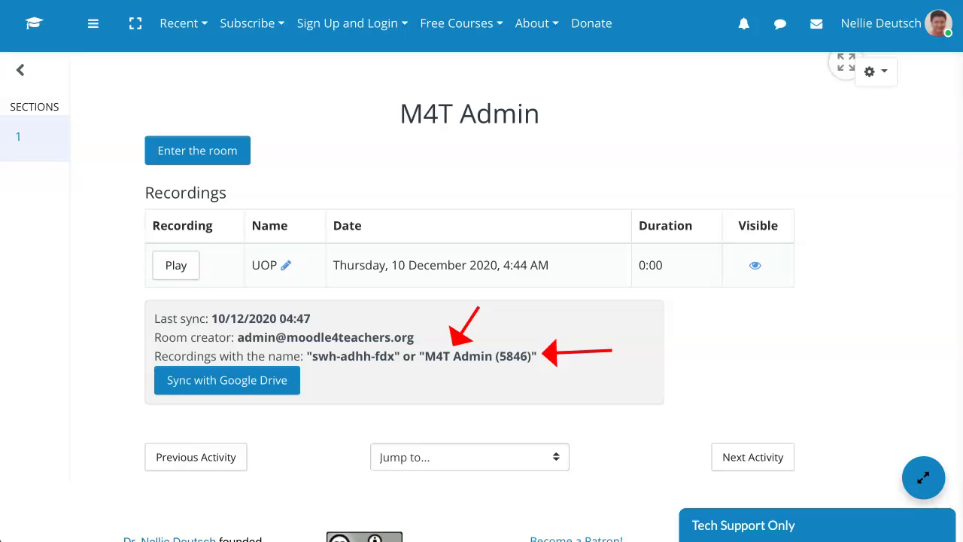
Sync recordings with Google Drive, authorising the university account past the unverified-app warning
click(227, 380)
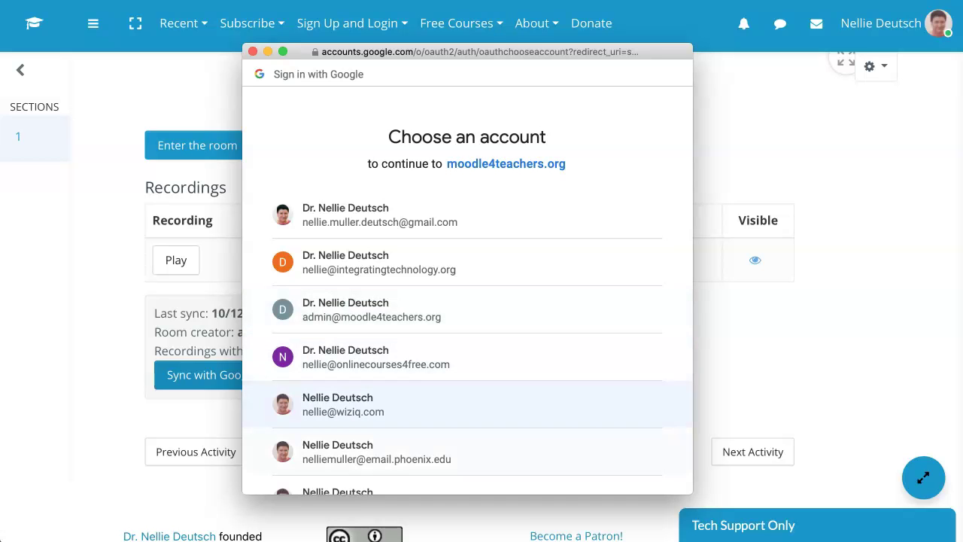
scroll(451, 447, down, 1)
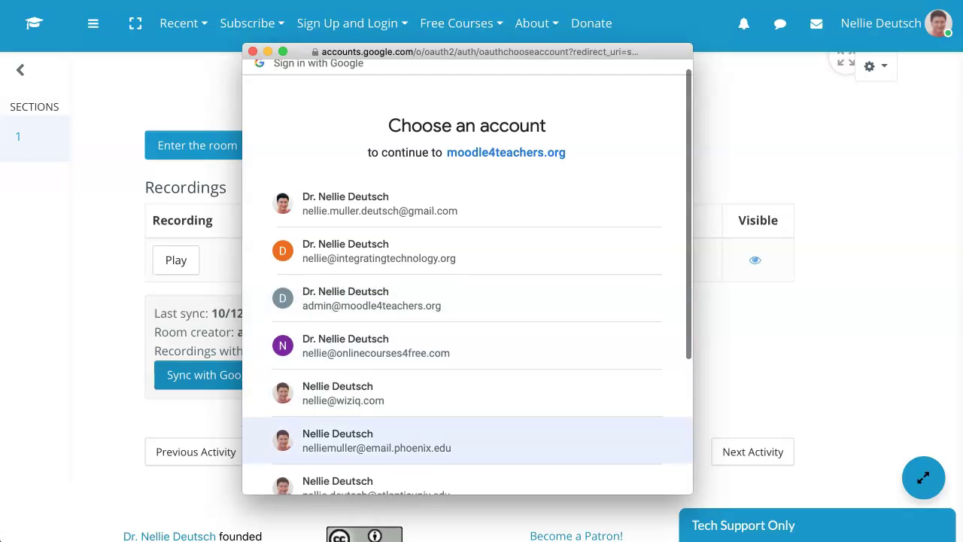
click(452, 441)
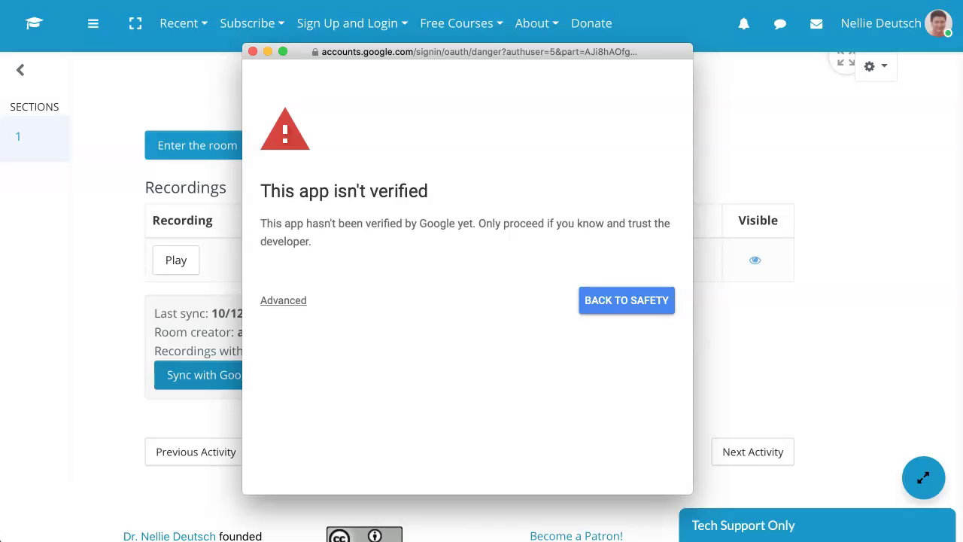
click(283, 300)
click(345, 408)
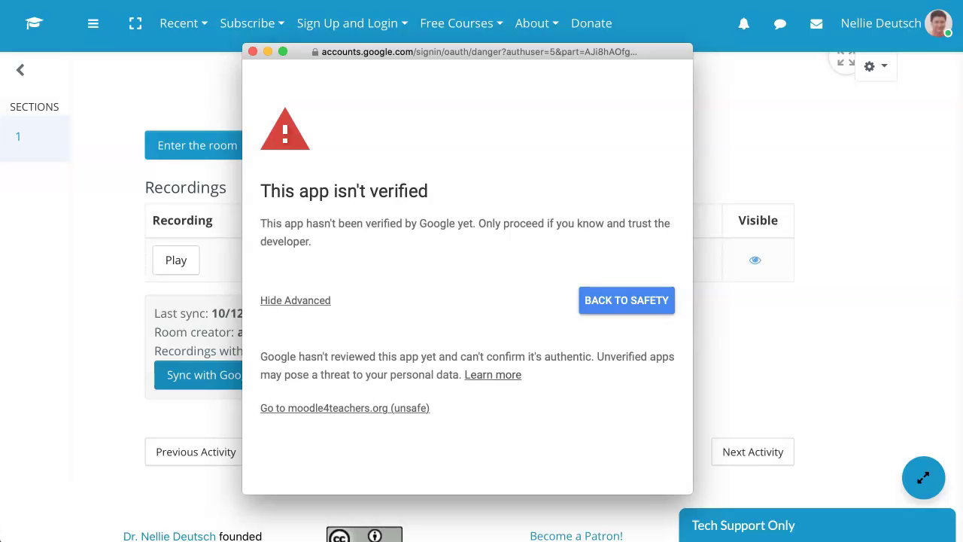
click(629, 440)
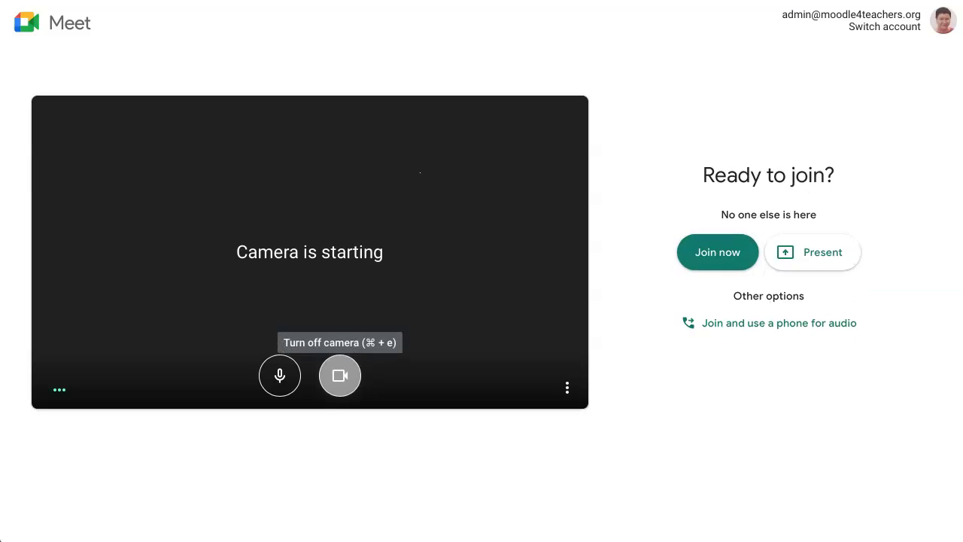
Turn the camera off and switch to the university Google account for joining
click(340, 375)
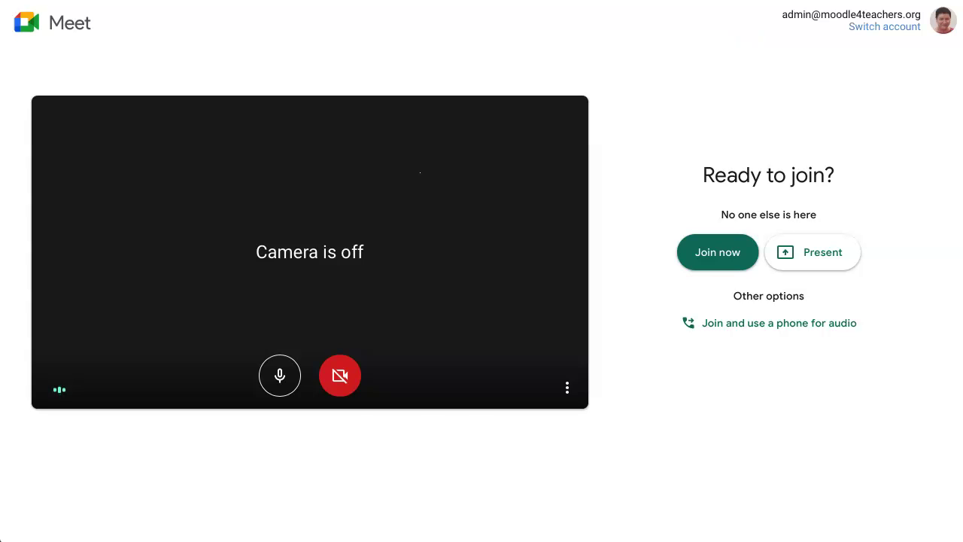
click(884, 28)
click(450, 387)
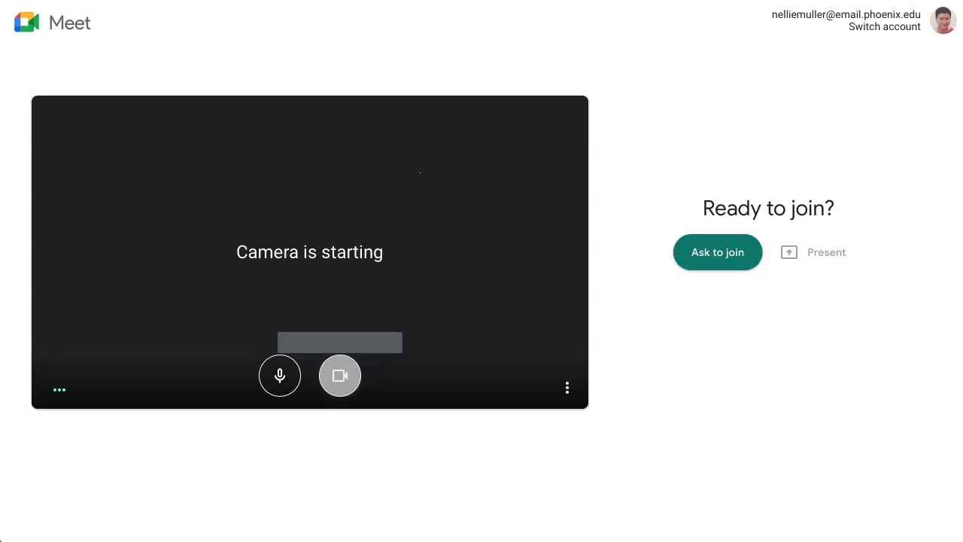
Request to join the Meet room from the university account with the camera off
click(340, 375)
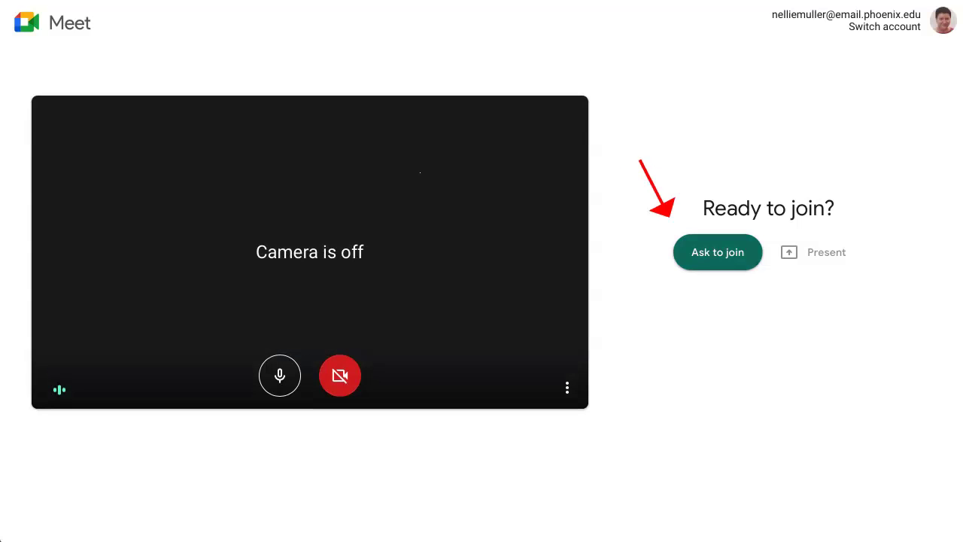
click(717, 252)
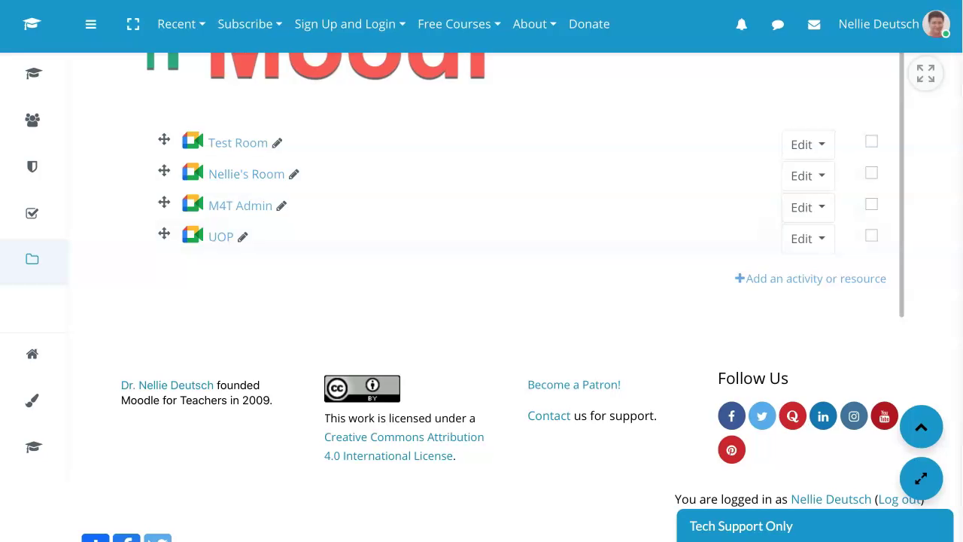
Delete the UOP and M4T Admin Meet rooms from the course page
click(808, 145)
click(753, 289)
click(637, 152)
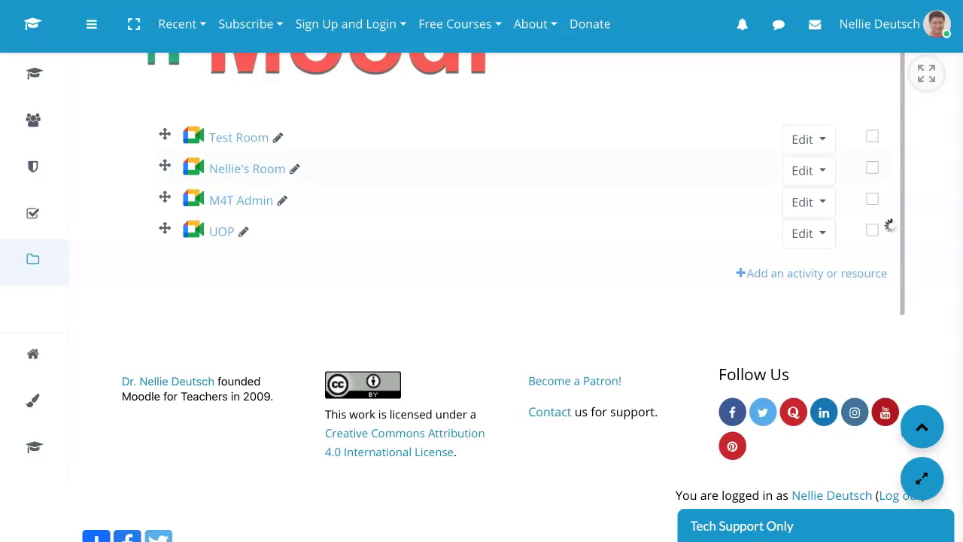
click(808, 207)
click(745, 264)
click(636, 153)
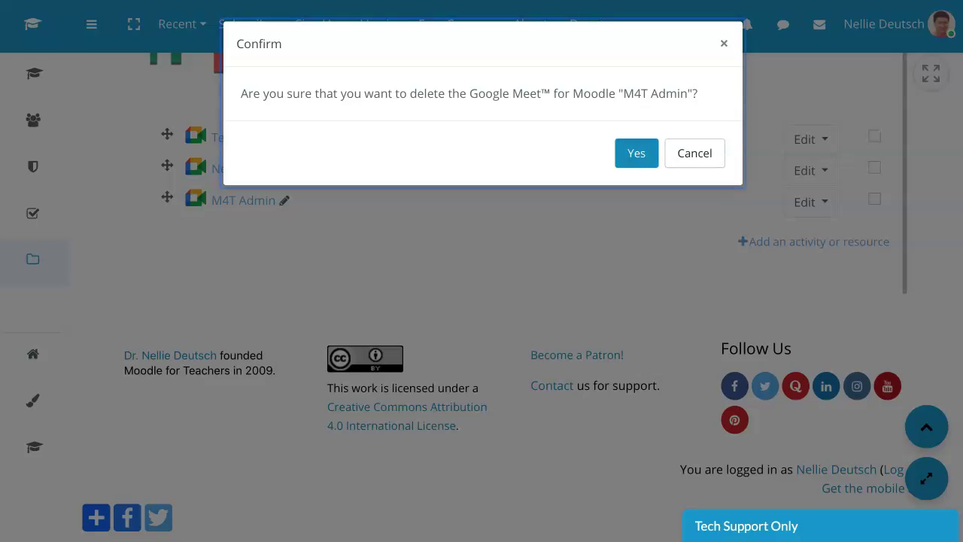
Delete the remaining Meet room and then Test Room from the course page
click(808, 201)
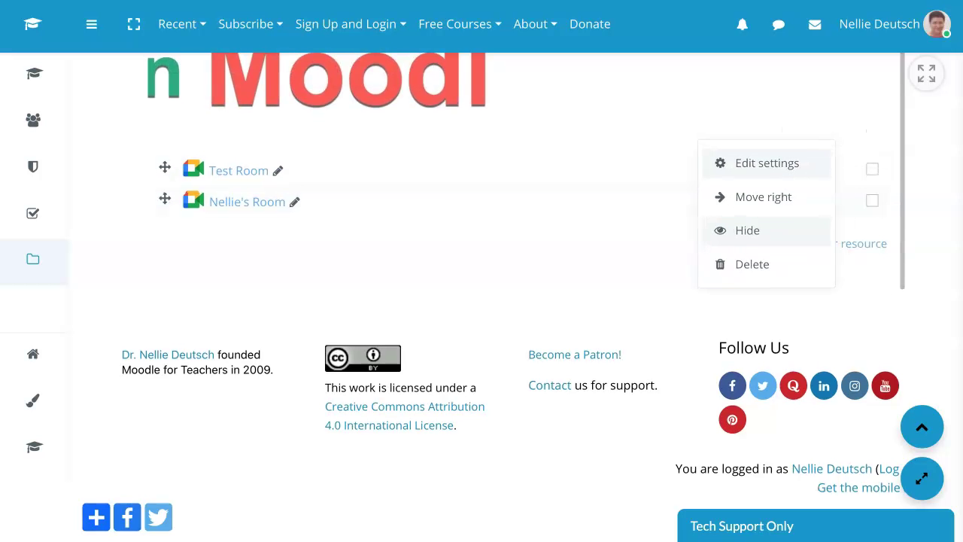
click(752, 264)
click(637, 153)
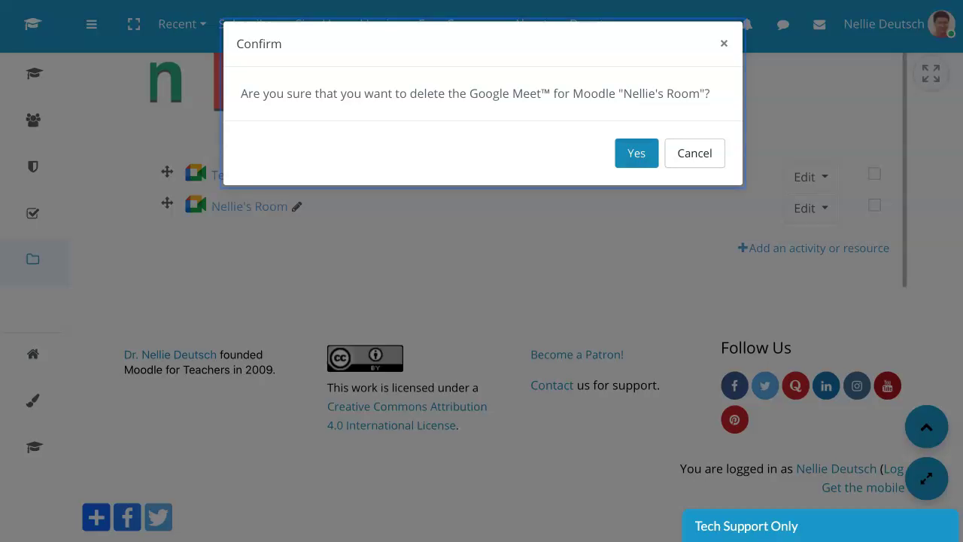
click(804, 207)
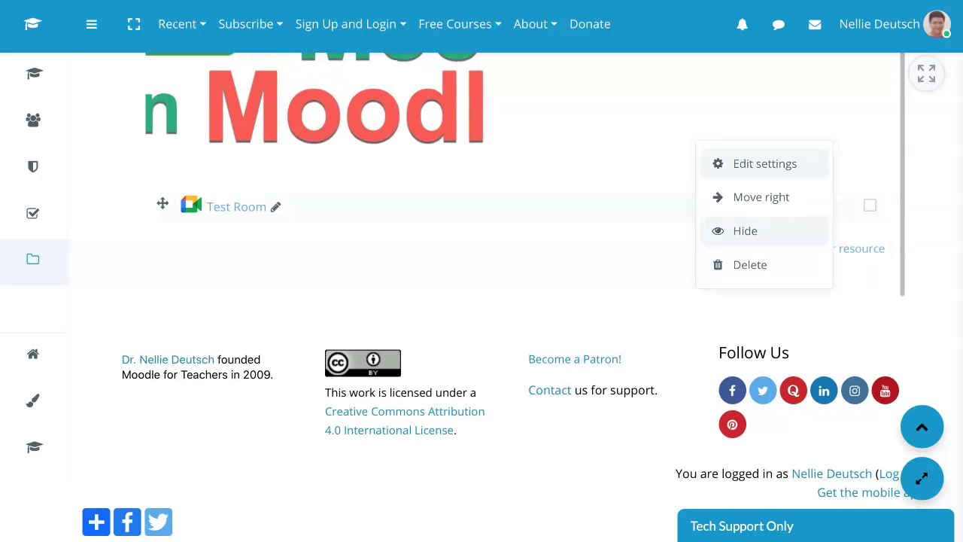
click(751, 264)
click(636, 152)
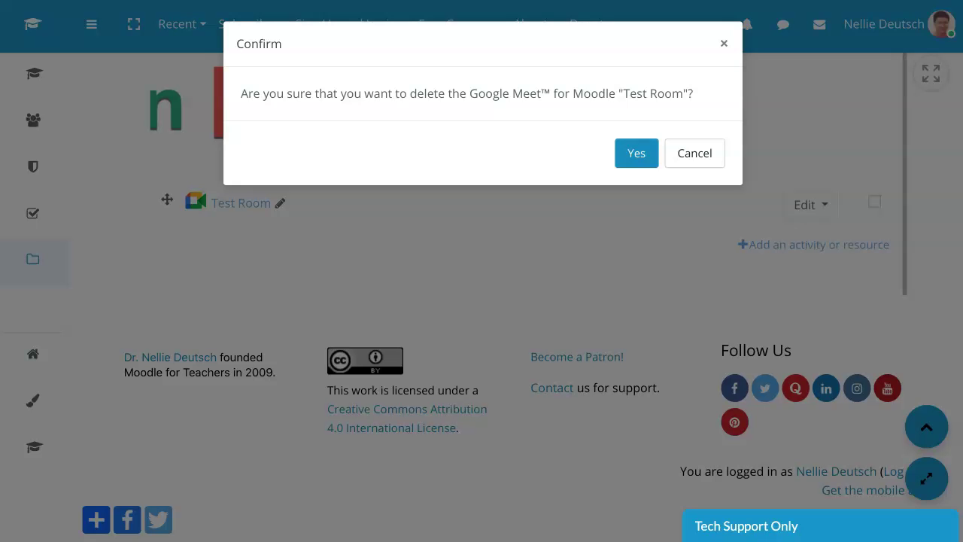